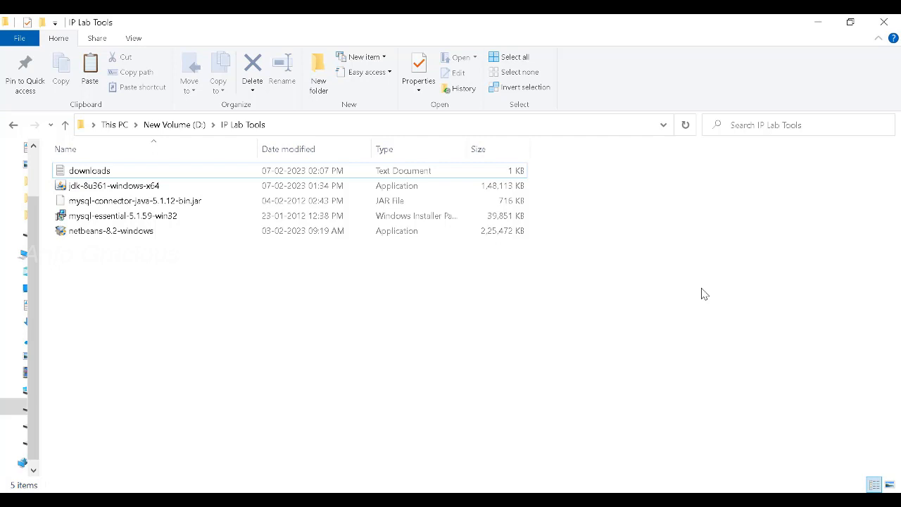
# Step: Launch the jdk-8u361-windows-x64 installer from the IP Lab Tools folder and proceed to its custom setup
pyautogui.click(175, 190)
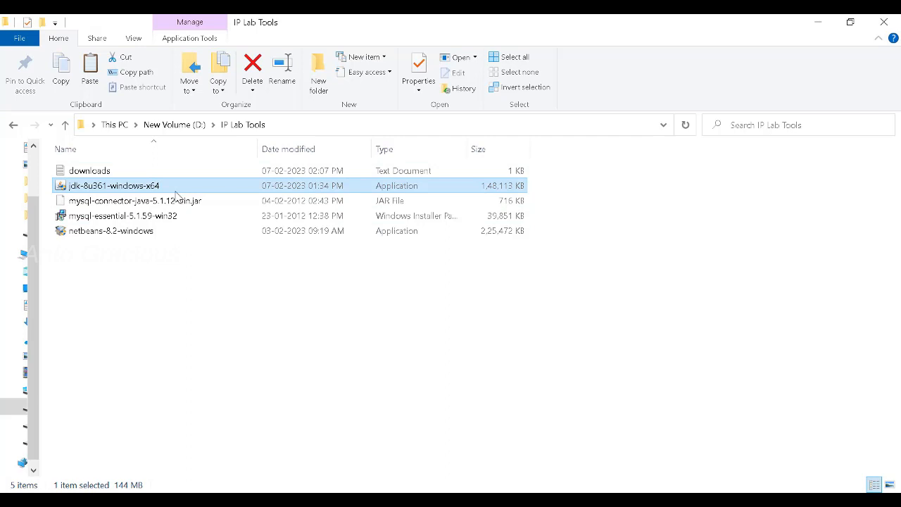
pyautogui.click(161, 232)
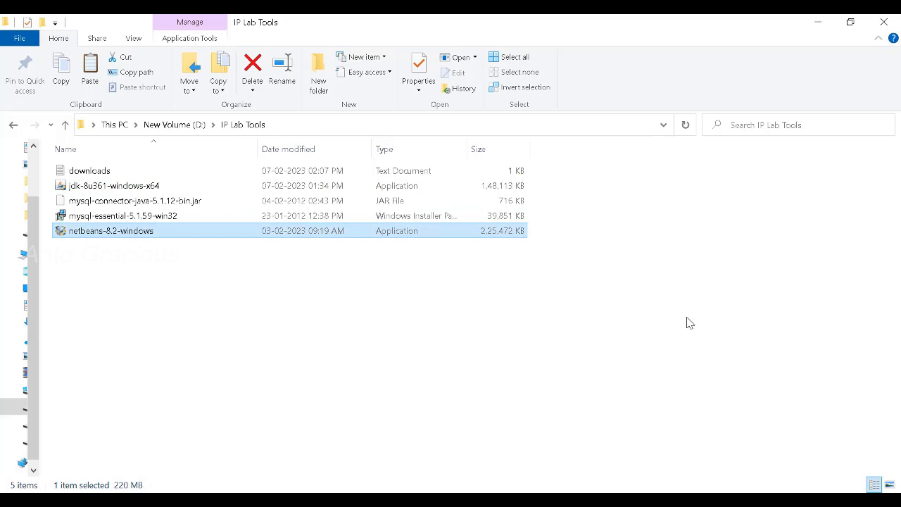
pyautogui.click(140, 190)
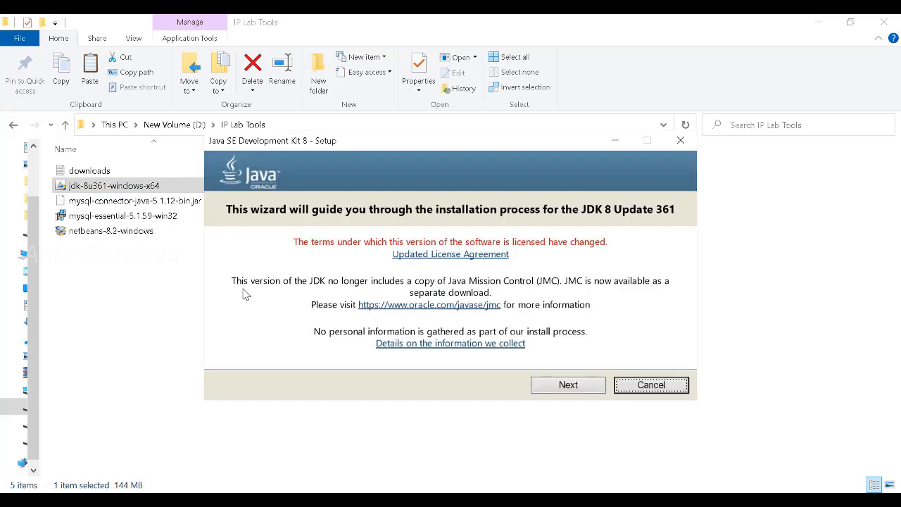
pyautogui.moveTo(434, 141); pyautogui.dragTo(415, 150)
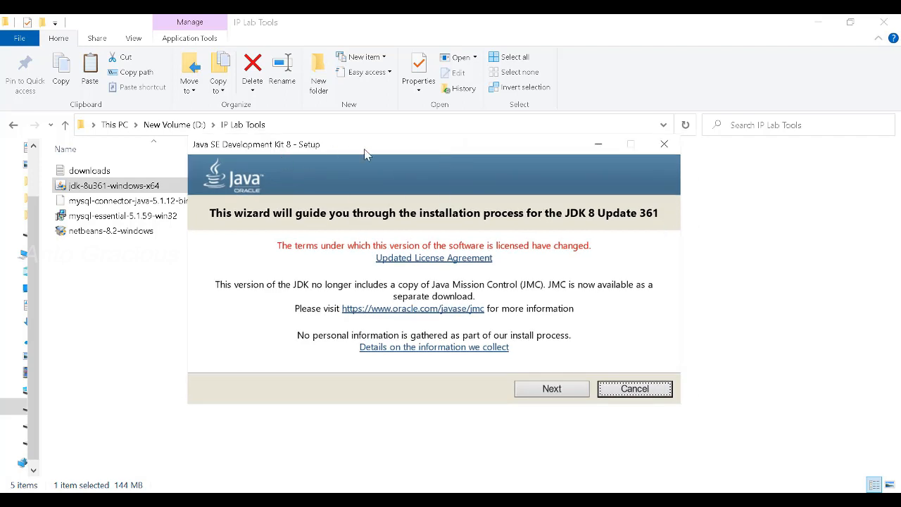
pyautogui.click(551, 389)
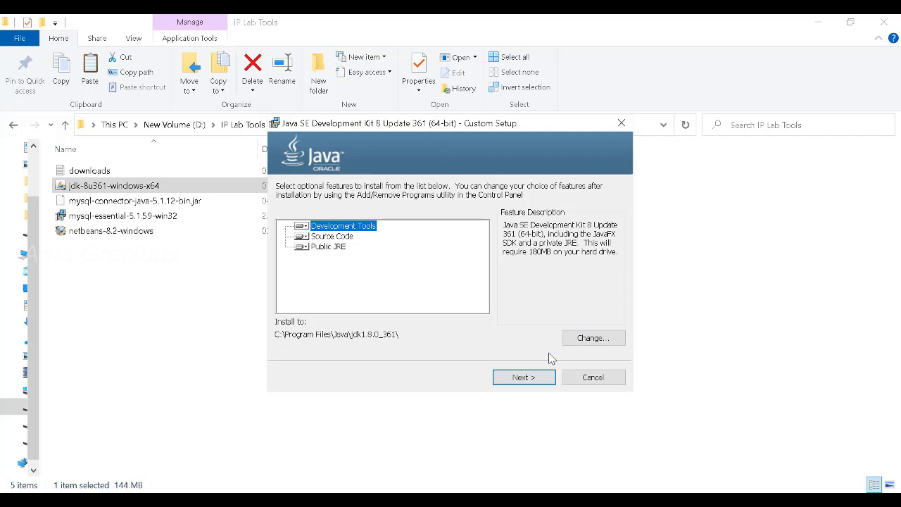
# Step: Change the JDK's installation folder to C:\jdk1.8.0_361\
pyautogui.click(576, 338)
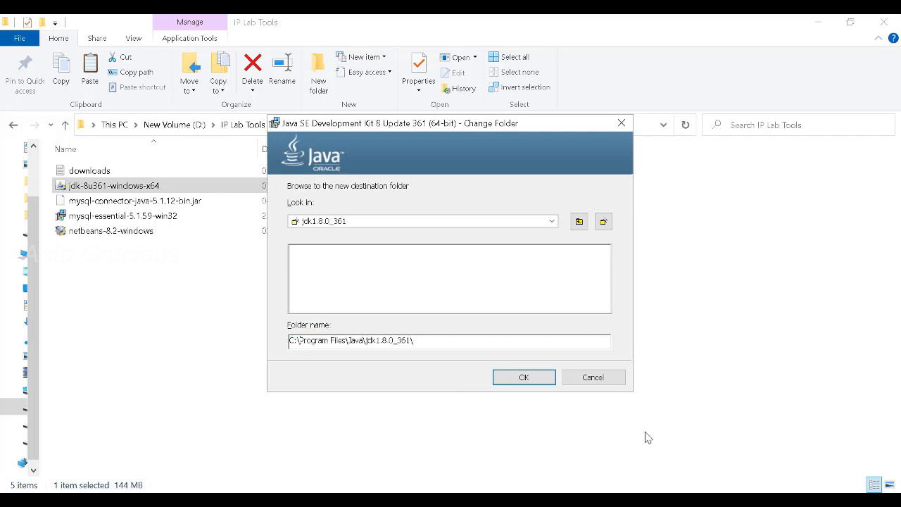
pyautogui.press('Delete')
pyautogui.press('Delete')
pyautogui.press('Delete')
pyautogui.press('Delete')
pyautogui.press('Delete')
pyautogui.press('Delete')
pyautogui.press('Delete')
pyautogui.press('Delete')
pyautogui.press('Delete')
pyautogui.press('Delete')
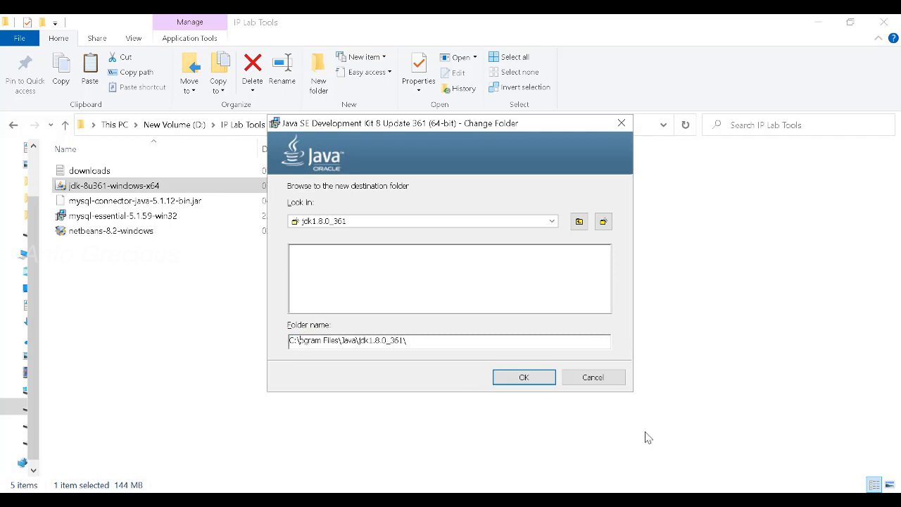
pyautogui.press('Delete')
pyautogui.press('Delete')
pyautogui.press('Delete')
pyautogui.press('Delete')
pyautogui.press('Delete')
pyautogui.press('Delete')
pyautogui.press('Delete')
pyautogui.press('Delete')
pyautogui.press('Delete')
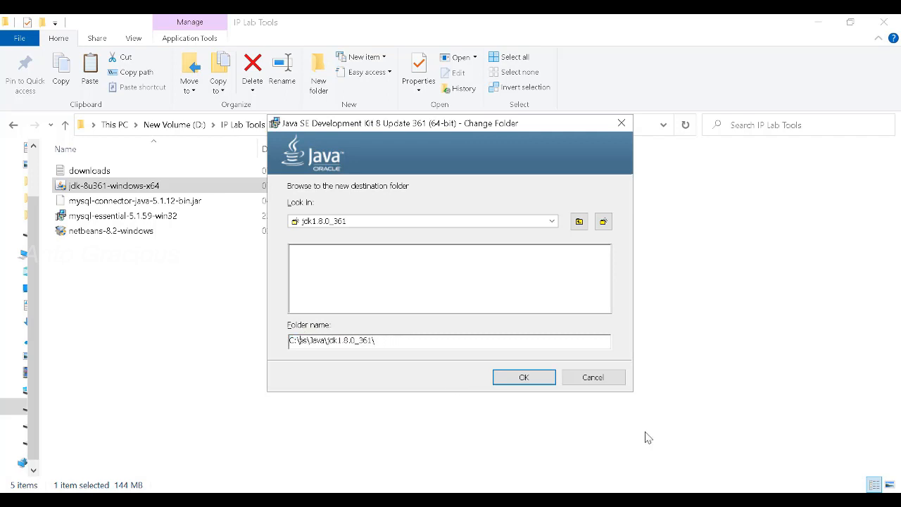
pyautogui.press('Delete')
pyautogui.click(522, 380)
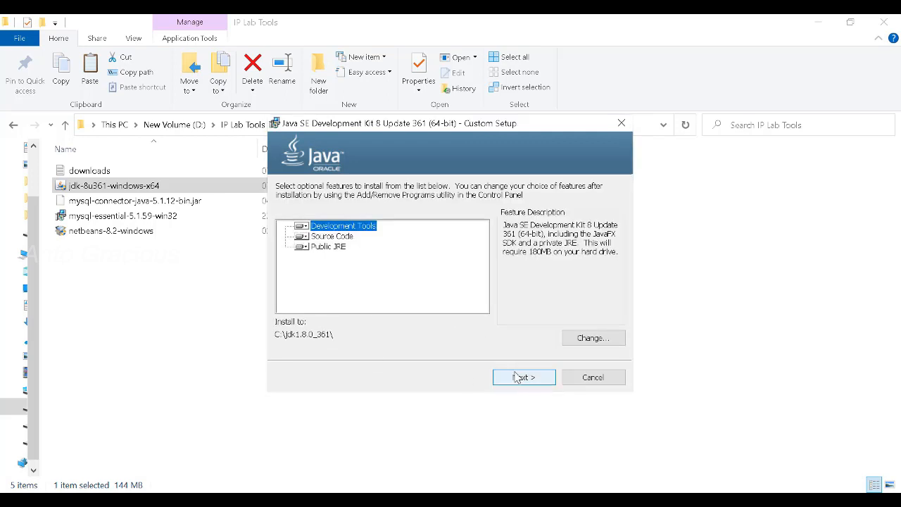
# Step: Install the JDK, accept the JRE destination C:\Program Files\Java\jre1.8.0_361, and close the finished installer
pyautogui.click(516, 379)
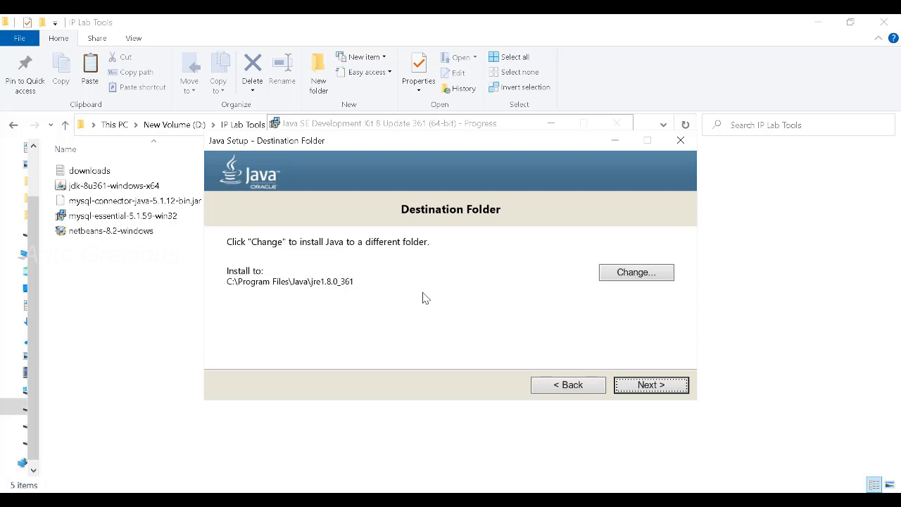
pyautogui.press('Tab')
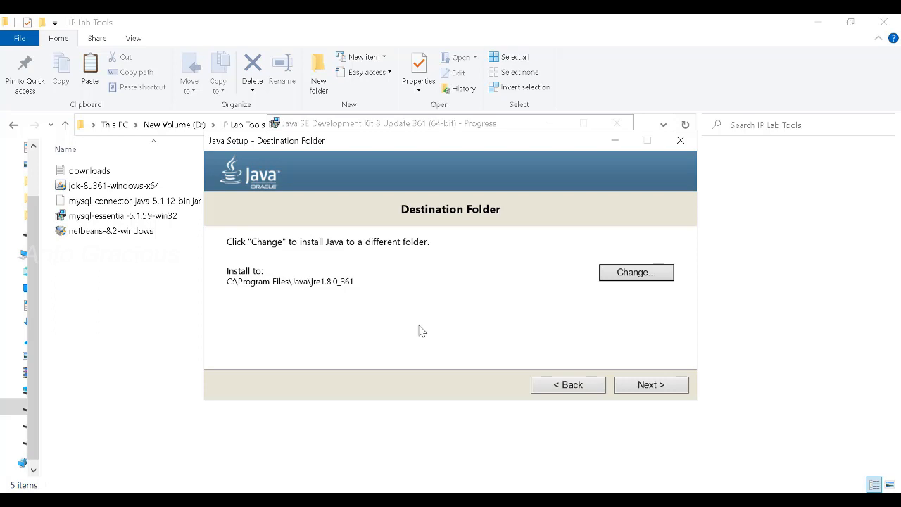
pyautogui.click(649, 386)
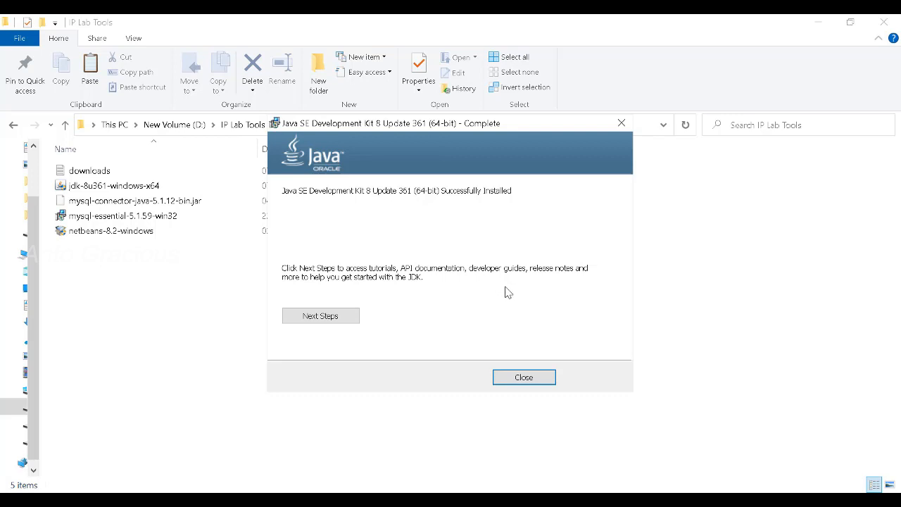
pyautogui.click(524, 377)
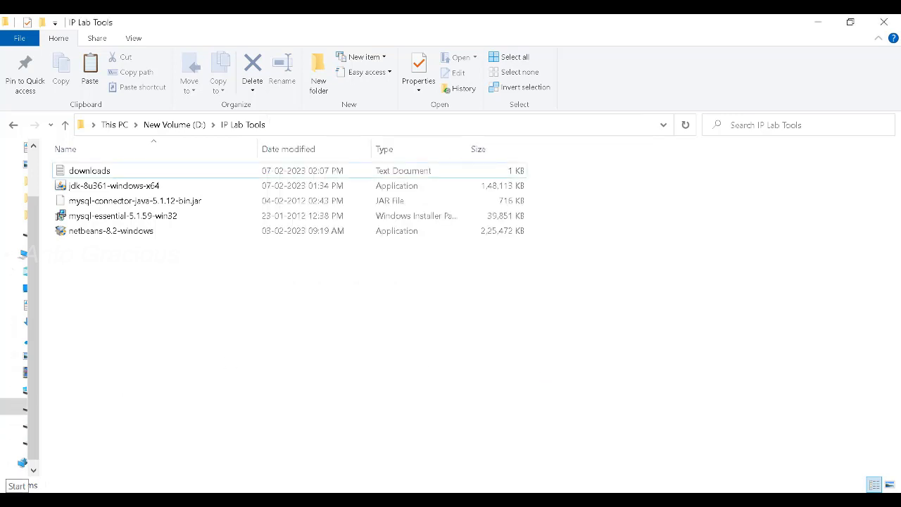
# Step: Open a Command Prompt window by running cmd from the Run dialog
pyautogui.click(20, 492)
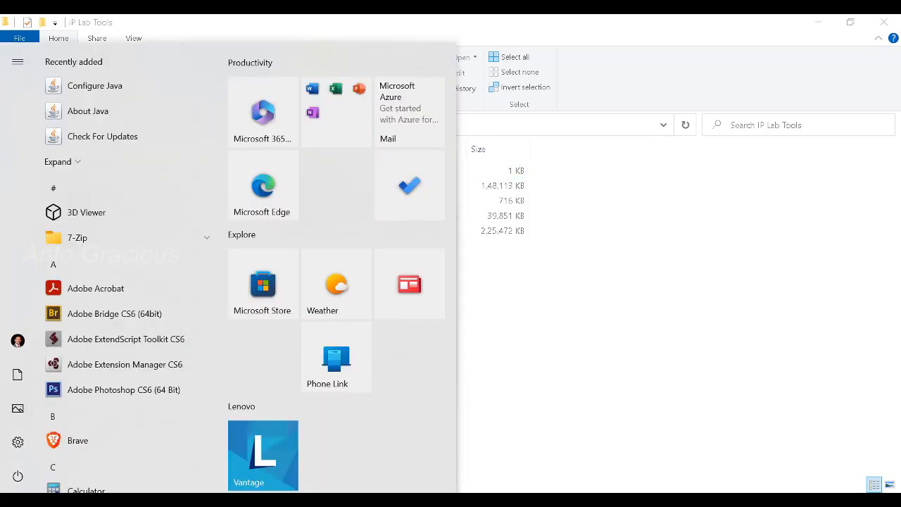
pyautogui.write('c')
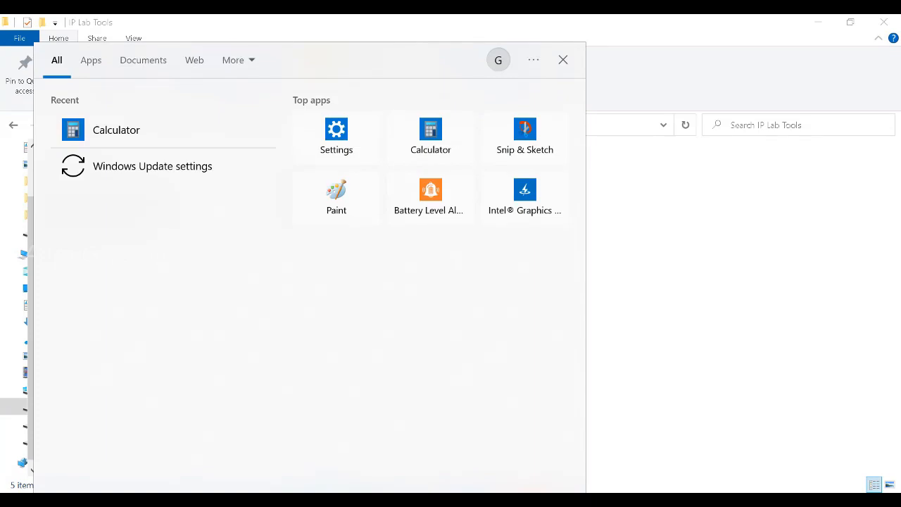
pyautogui.write('run')
pyautogui.press('Return')
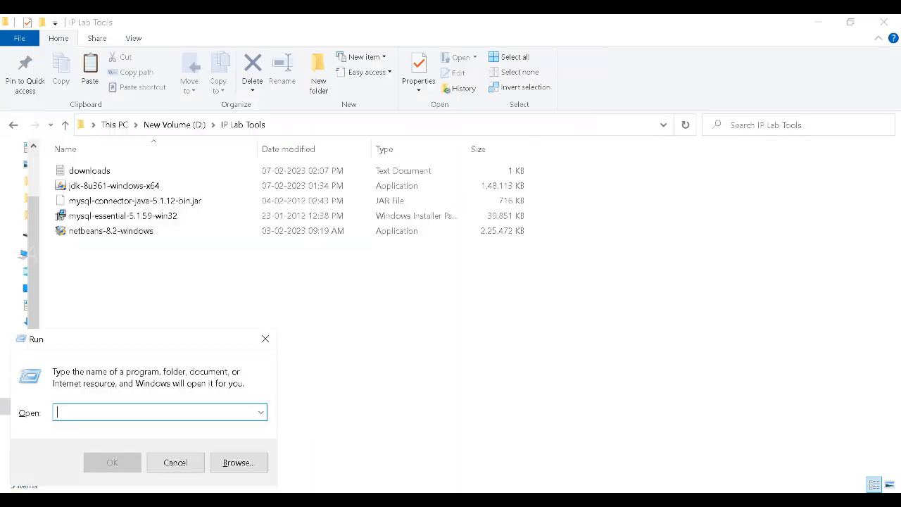
pyautogui.write('cmd')
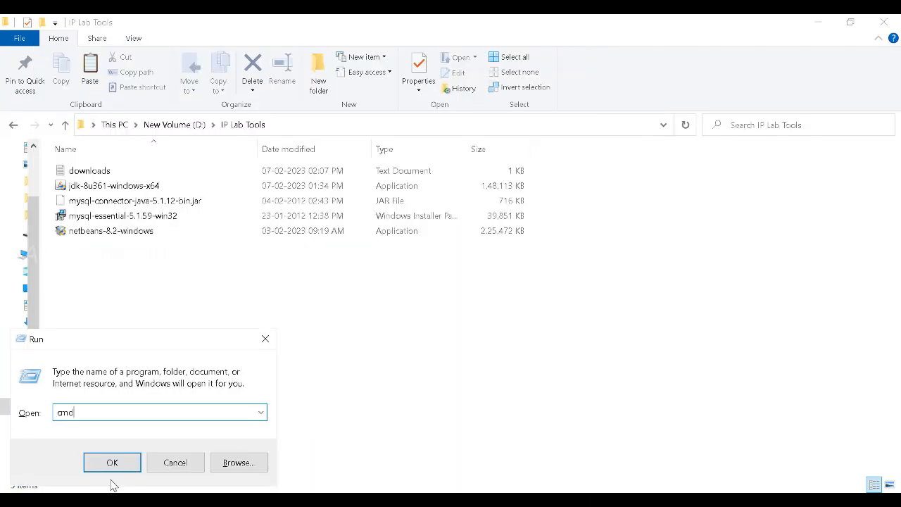
pyautogui.press('Return')
pyautogui.moveTo(276, 63); pyautogui.dragTo(416, 142)
# Step: Move up two directory levels with cd.. to reach the root of drive C
pyautogui.write('cd..')
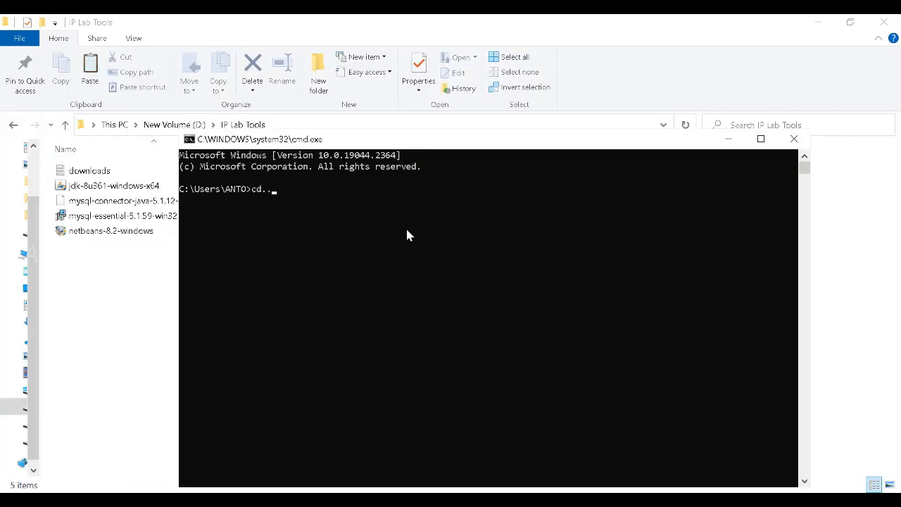
pyautogui.press('Return')
pyautogui.write('cd..')
pyautogui.press('Return')
# Step: Try to enter the bin folder inside jdk1.8.0_25, and return to the root of drive C
pyautogui.write('cd jdk1.8.0_25')
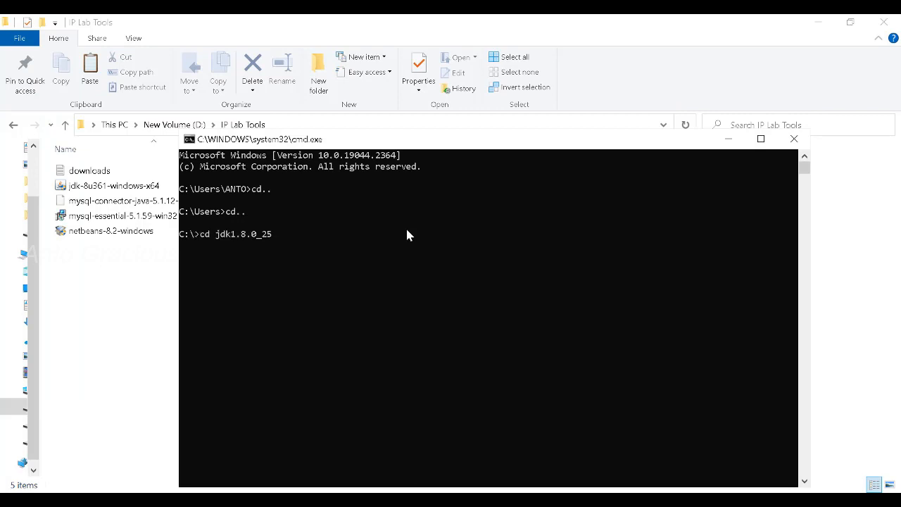
pyautogui.press('Return')
pyautogui.write('cd bin')
pyautogui.press('Return')
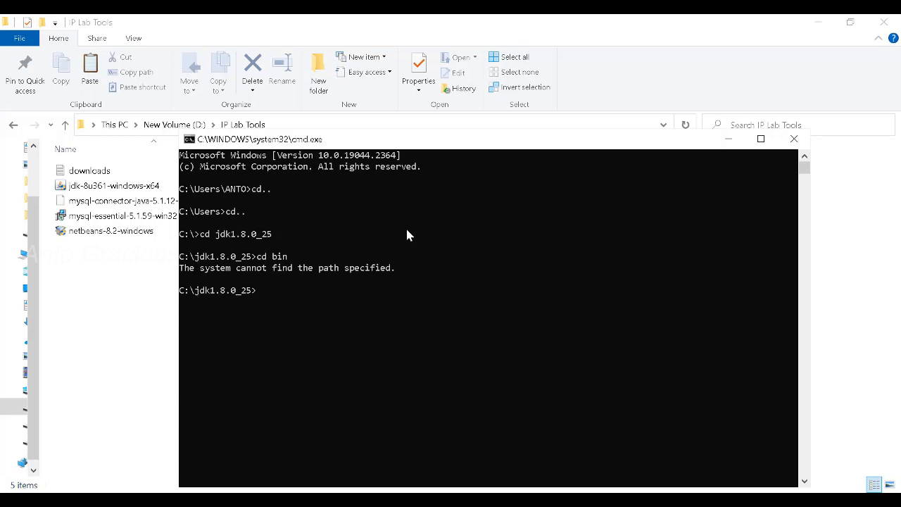
pyautogui.write('cd..')
pyautogui.press('Return')
# Step: List the contents of drive C with dir and change into the jdk1.8.0_361\bin folder
pyautogui.write('dir')
pyautogui.press('Return')
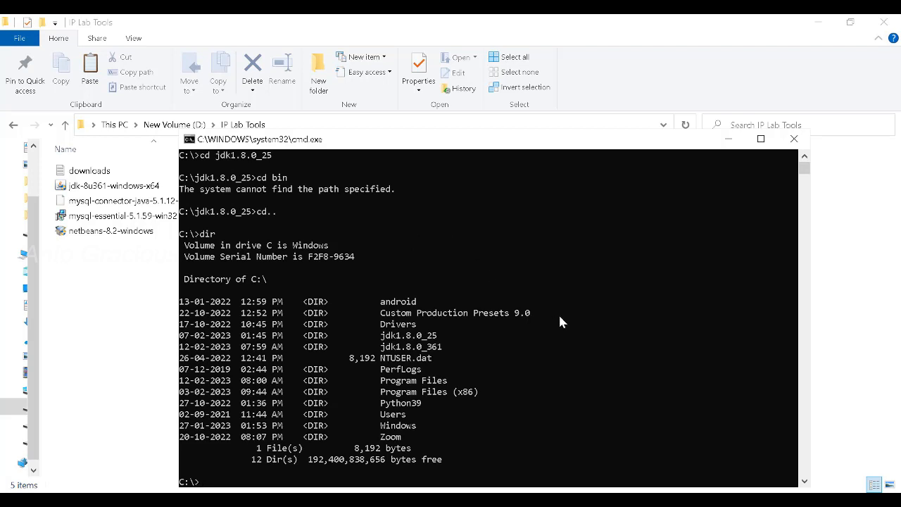
pyautogui.write('cd jdk1.8.0_361')
pyautogui.press('Return')
pyautogui.write('cd bin')
pyautogui.press('Return')
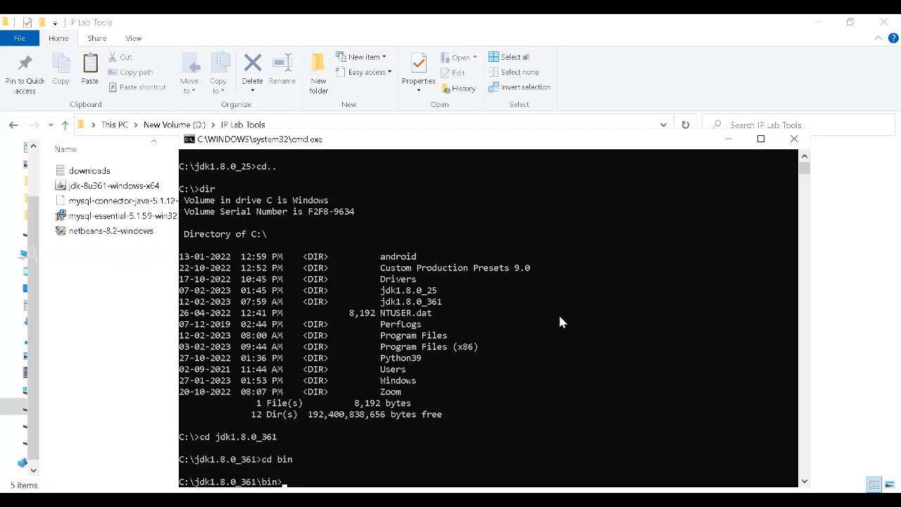
# Step: Run javac to check the JDK installation, review its output, and close the Command Prompt
pyautogui.write('javac')
pyautogui.press('Return')
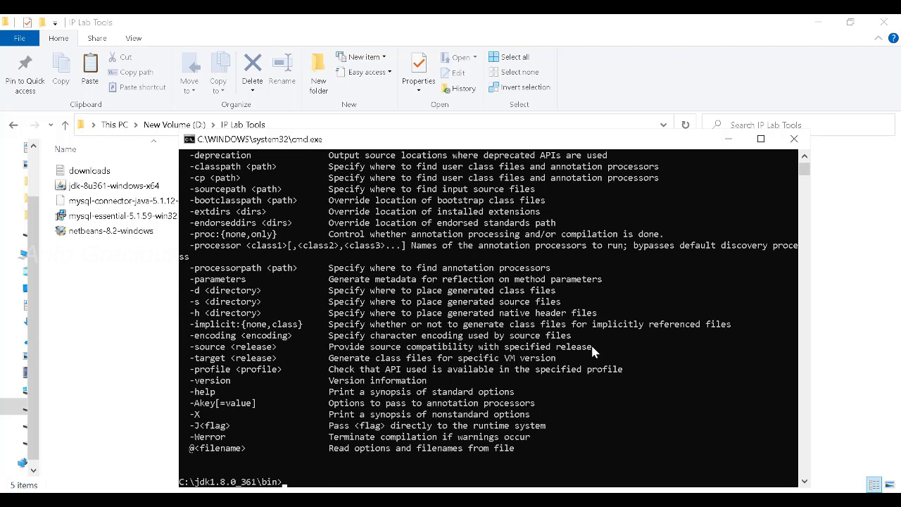
pyautogui.scroll(5, 590, 343)
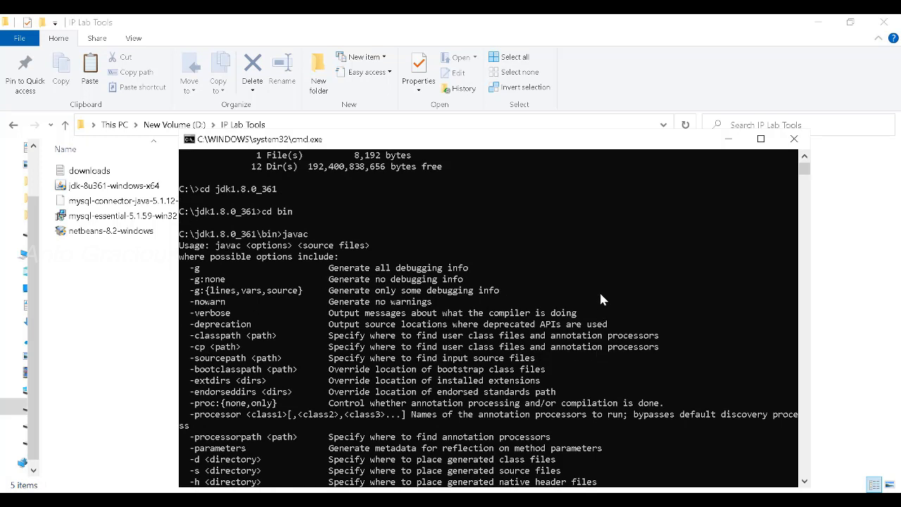
pyautogui.scroll(-2, 600, 299)
pyautogui.scroll(-4, 600, 299)
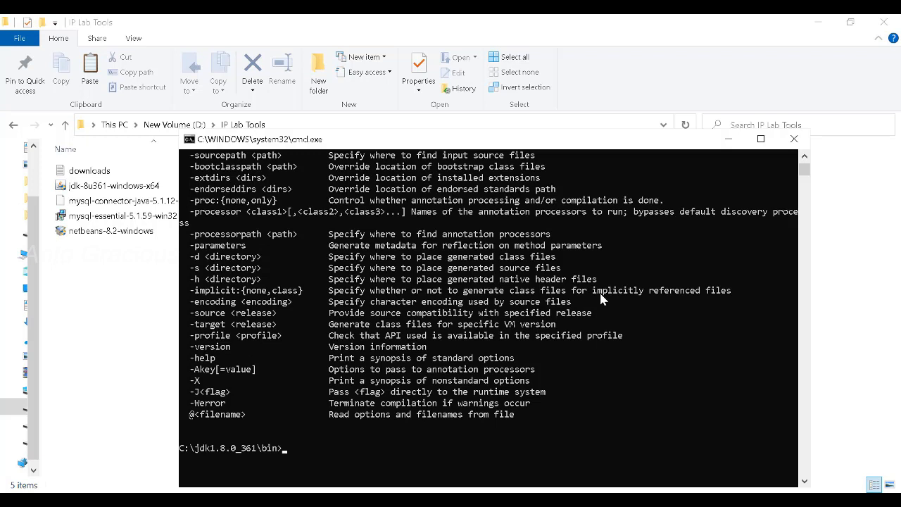
pyautogui.click(792, 140)
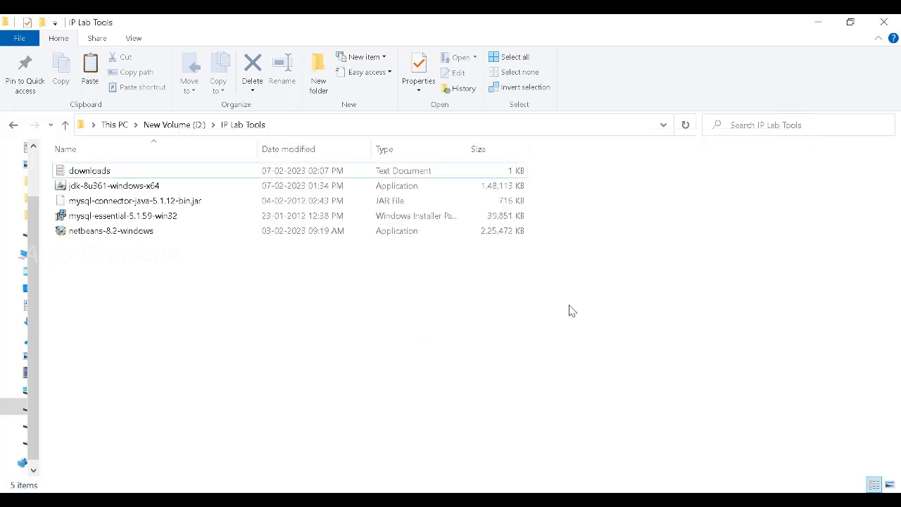
# Step: Launch the netbeans-8.2-windows installer and add the Apache Tomcat 8.0.27 runtime to the installation
pyautogui.click(130, 238)
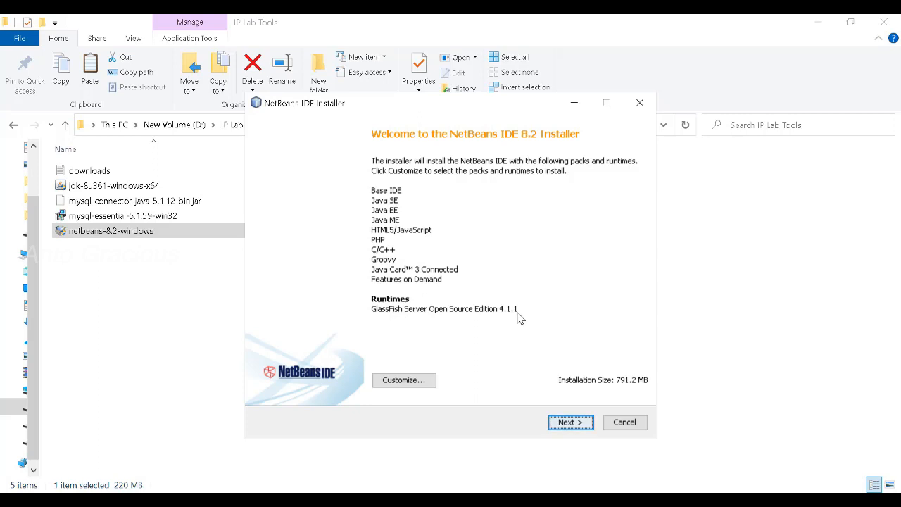
pyautogui.click(412, 384)
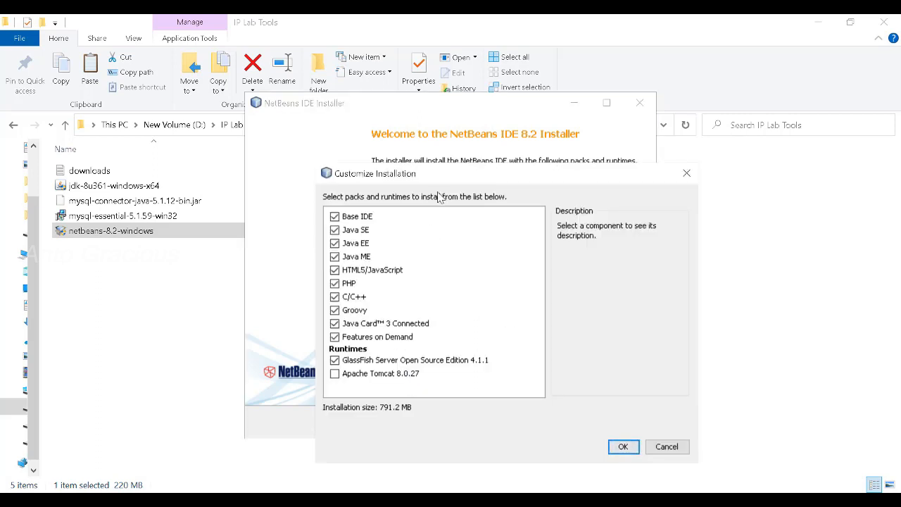
pyautogui.click(335, 374)
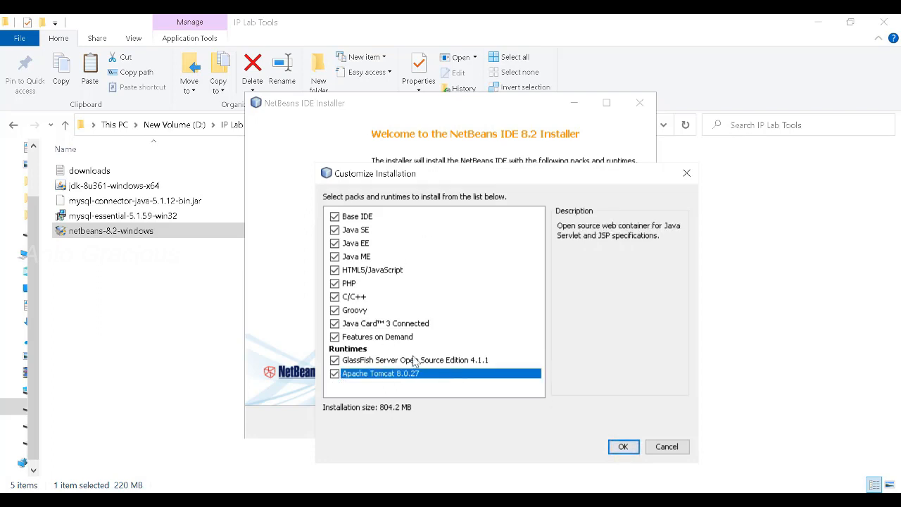
pyautogui.click(622, 448)
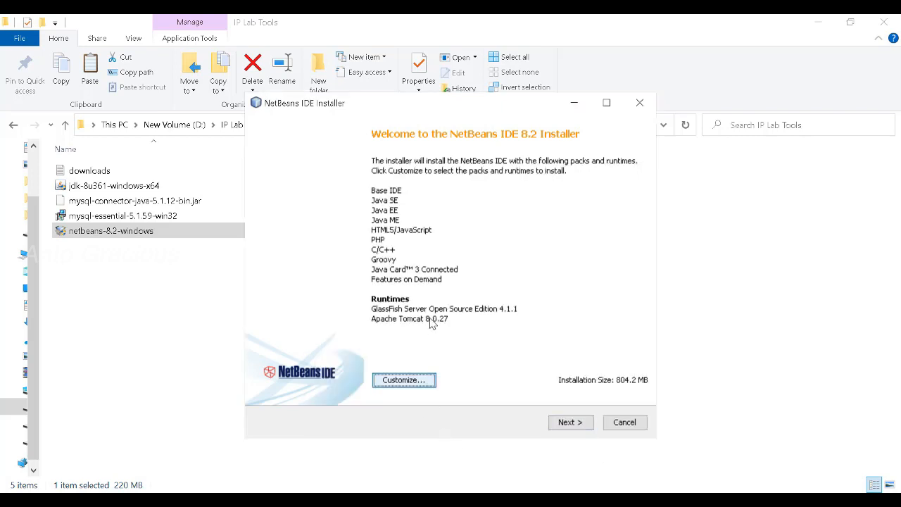
pyautogui.click(420, 385)
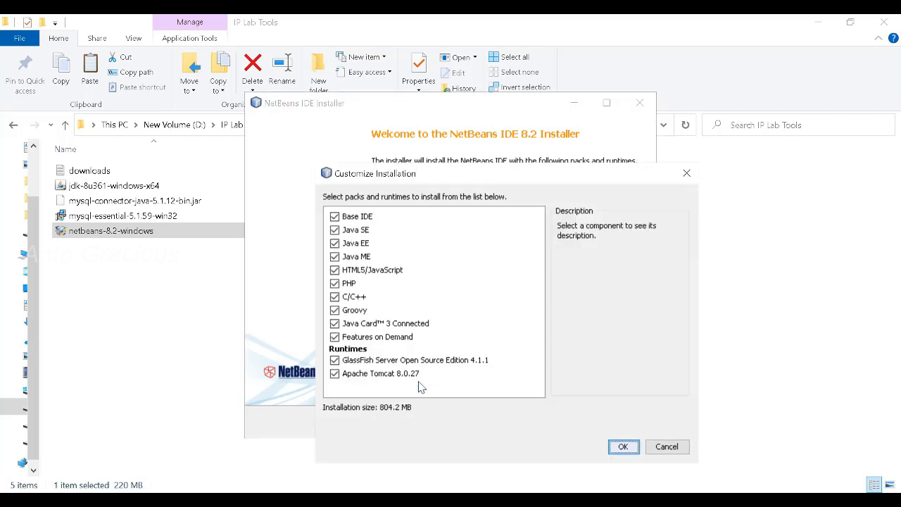
pyautogui.click(335, 376)
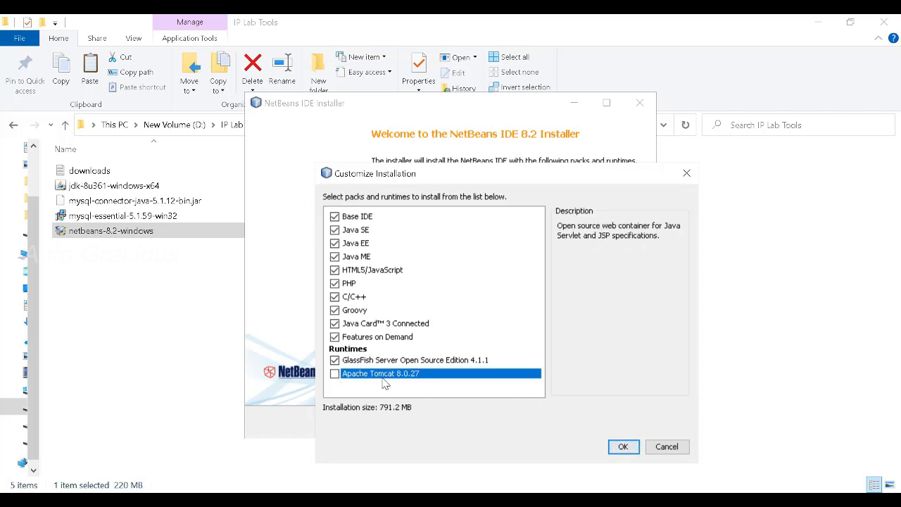
pyautogui.click(335, 377)
pyautogui.click(335, 297)
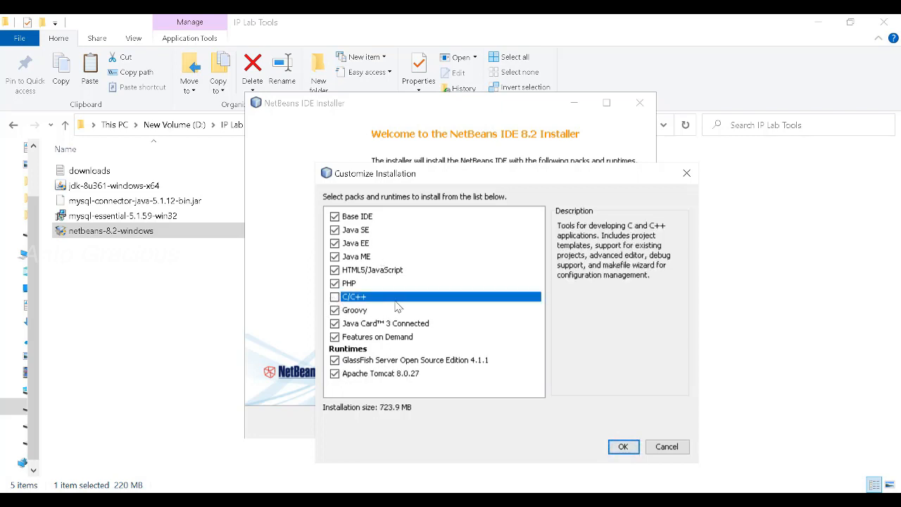
pyautogui.click(335, 310)
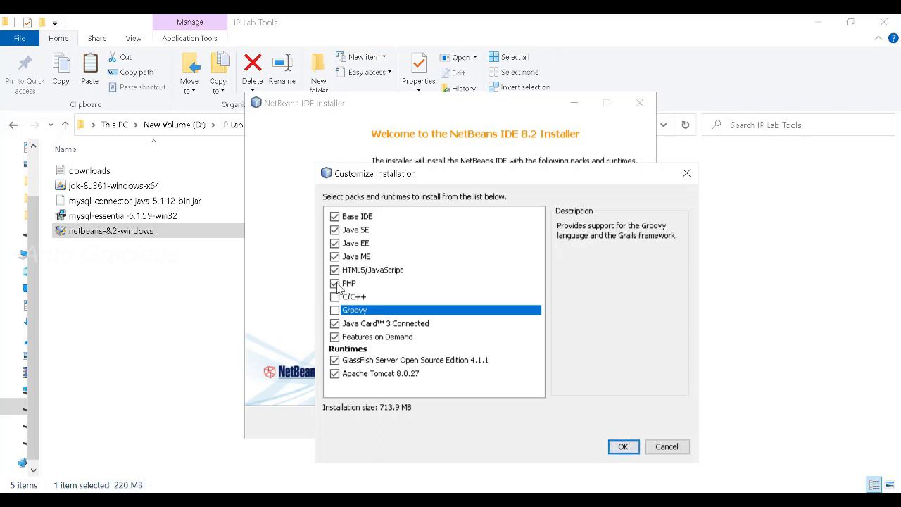
pyautogui.click(334, 296)
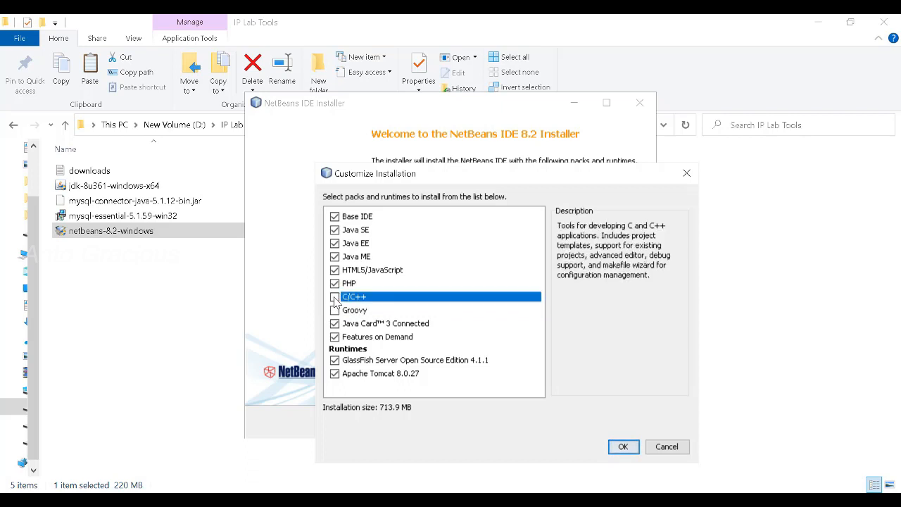
pyautogui.click(334, 310)
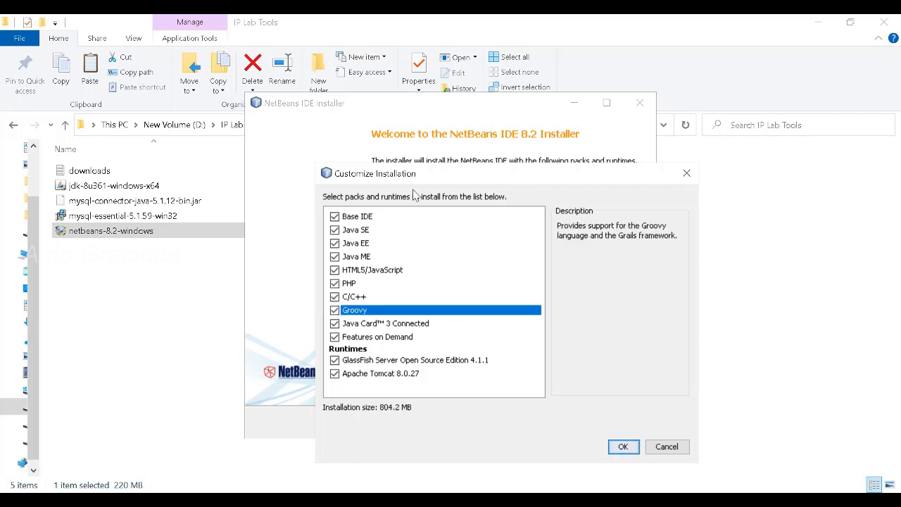
pyautogui.click(626, 448)
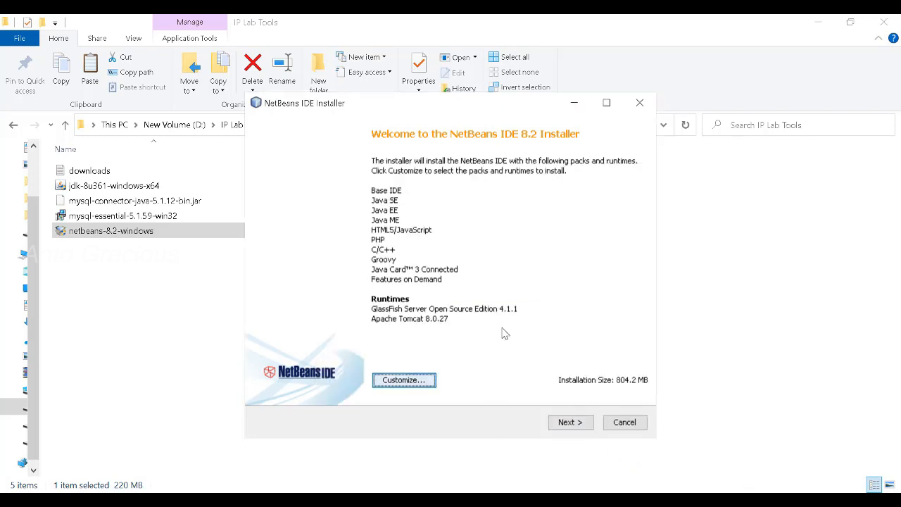
# Step: Accept the NetBeans license agreement and choose C:\jdk1.8.0_361 as the JDK for the IDE
pyautogui.click(569, 422)
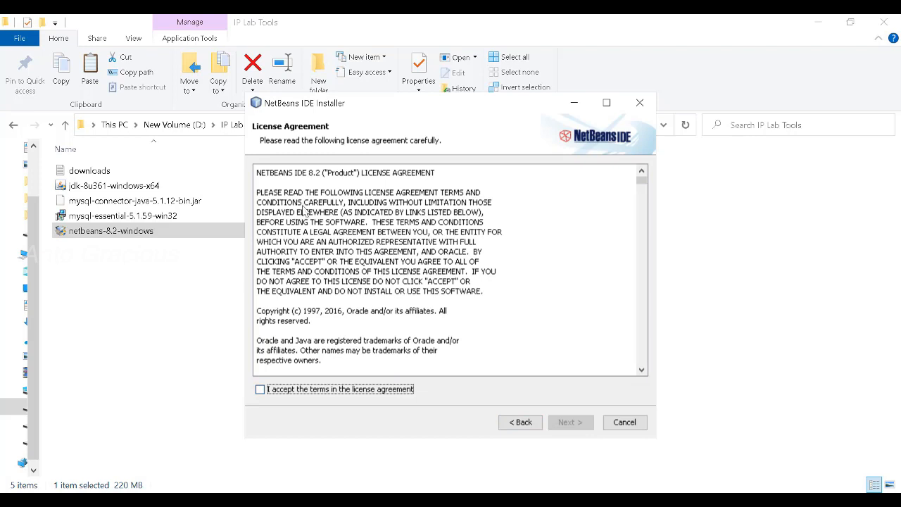
pyautogui.click(325, 391)
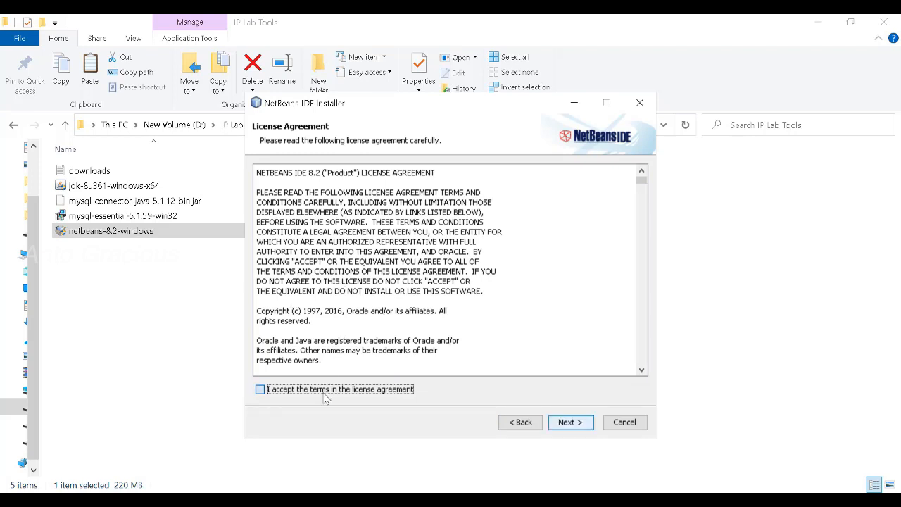
pyautogui.click(570, 422)
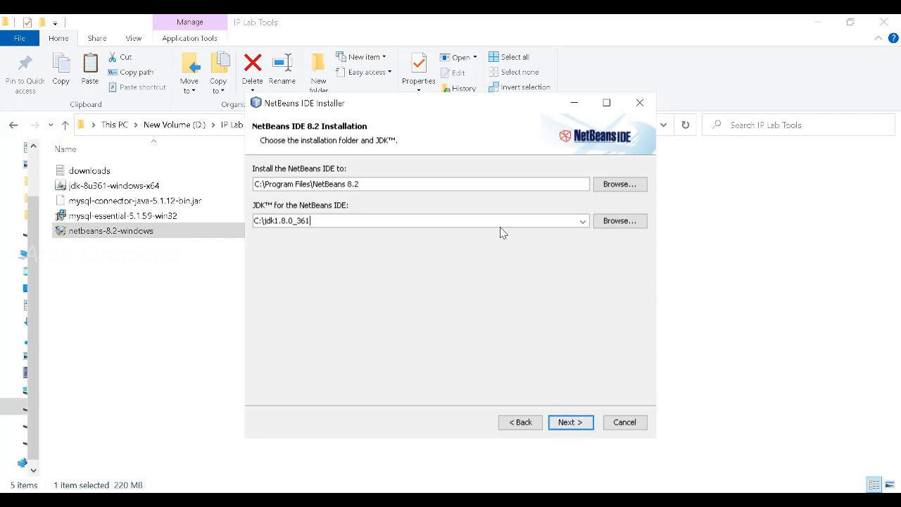
pyautogui.click(583, 221)
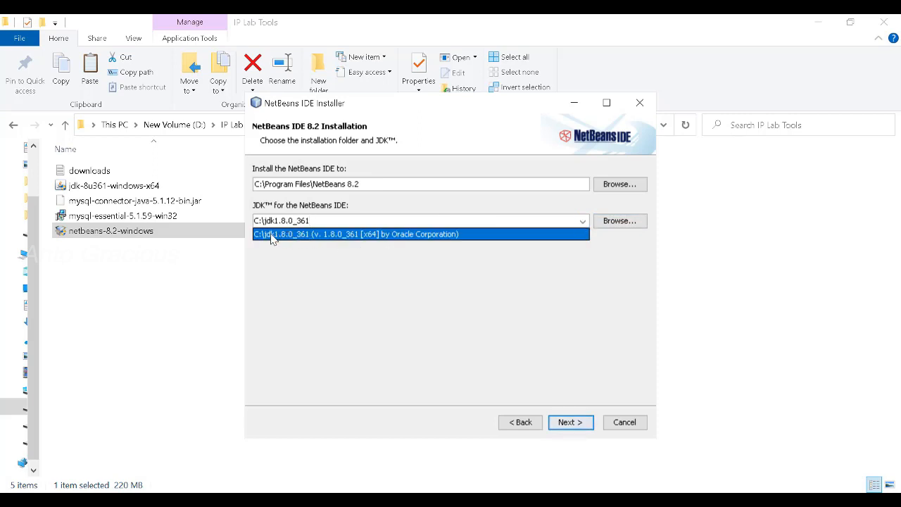
pyautogui.click(332, 236)
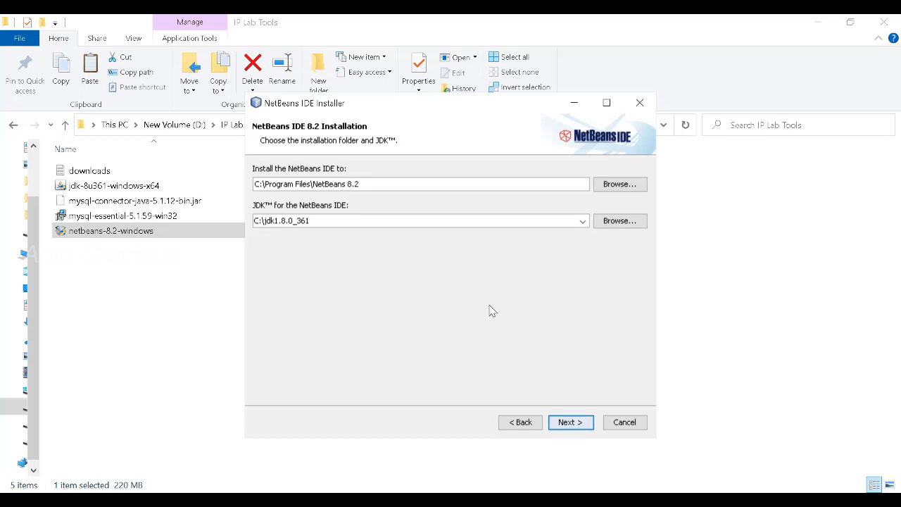
pyautogui.click(570, 422)
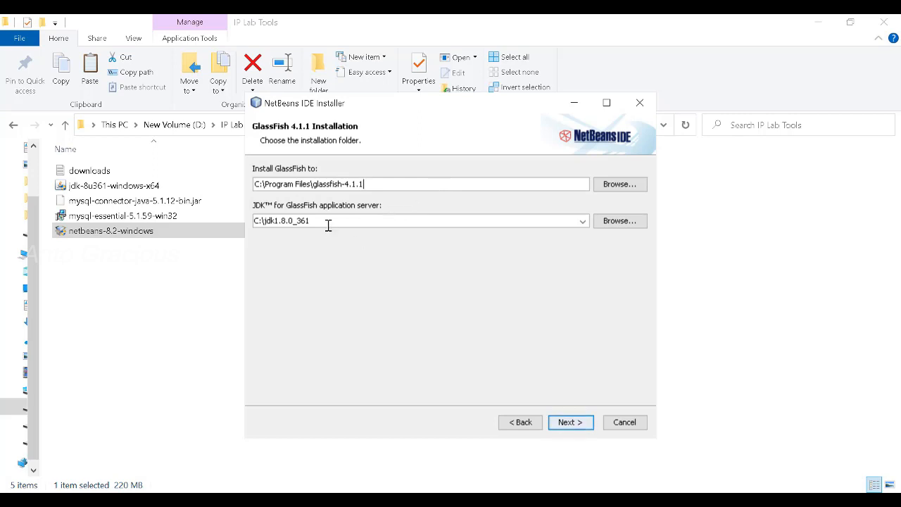
# Step: Review and keep the default installation folders for NetBeans 8.2, GlassFish 4.1.1 and Apache Tomcat 8.0.27, continuing to the installation summary
pyautogui.click(563, 425)
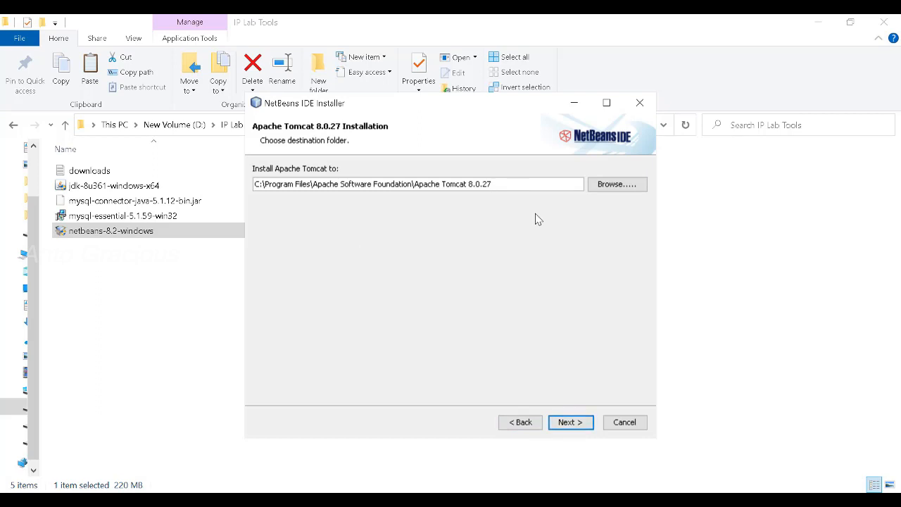
pyautogui.click(524, 422)
pyautogui.click(524, 422)
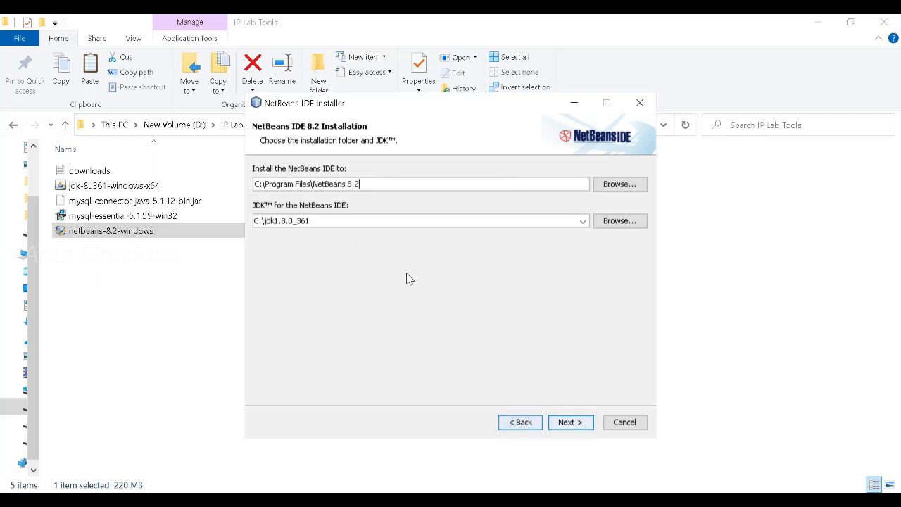
pyautogui.click(571, 424)
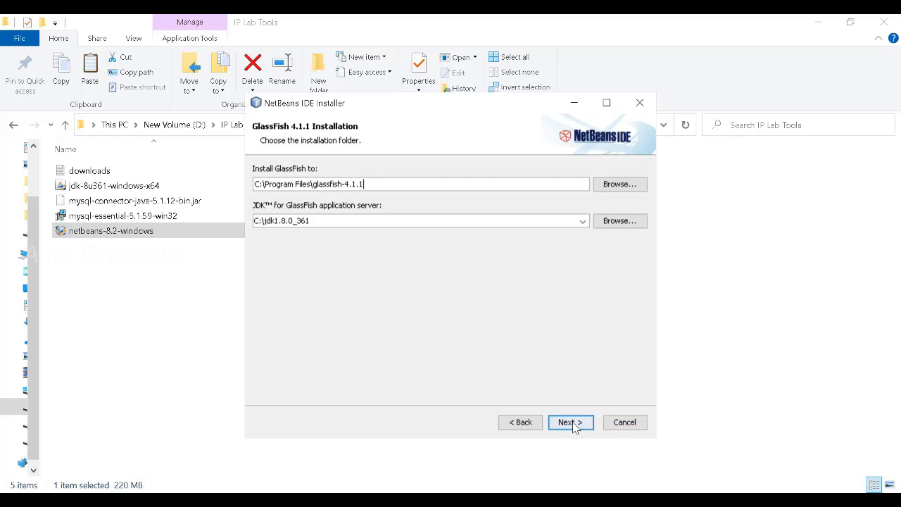
pyautogui.click(571, 423)
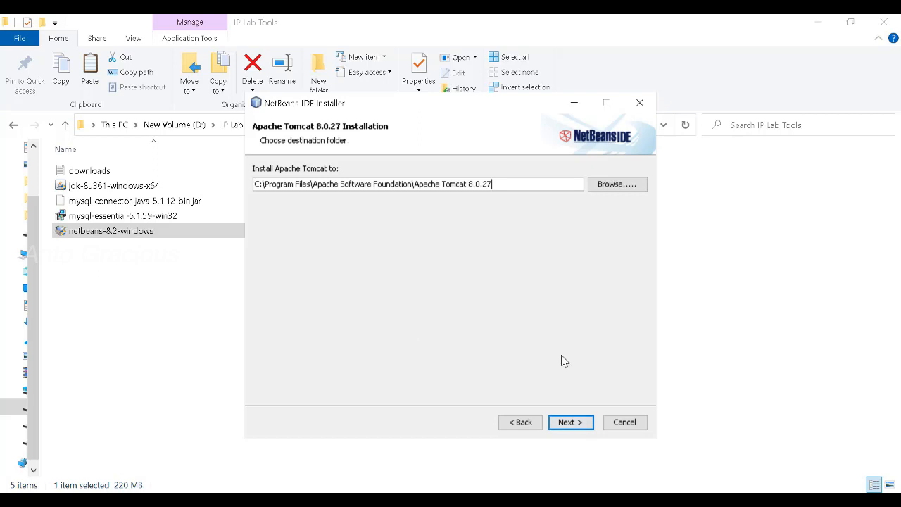
pyautogui.click(566, 422)
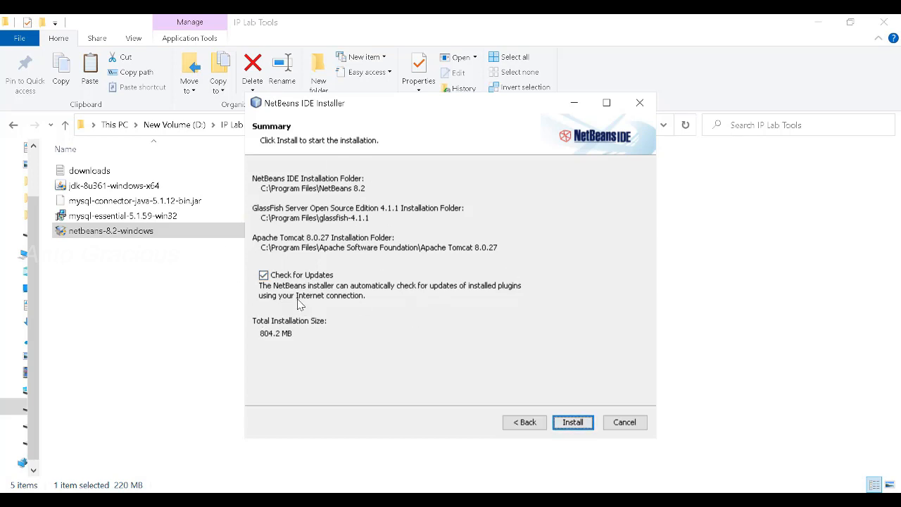
# Step: Turn off checking for updates, install NetBeans IDE with its runtimes, and finish the setup
pyautogui.click(265, 278)
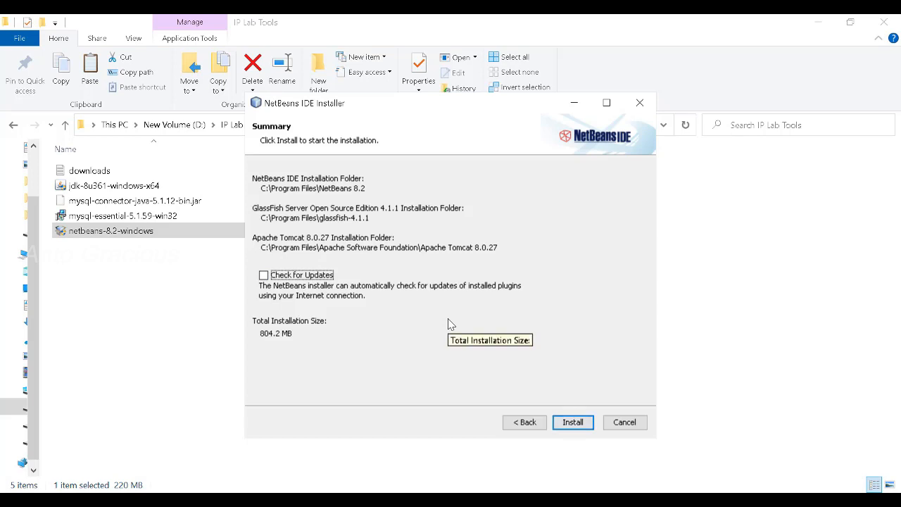
pyautogui.click(574, 424)
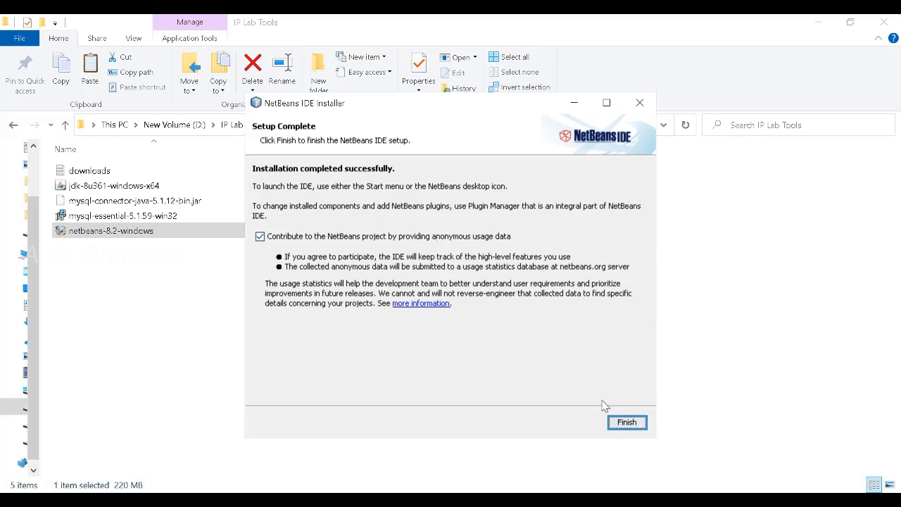
pyautogui.click(630, 426)
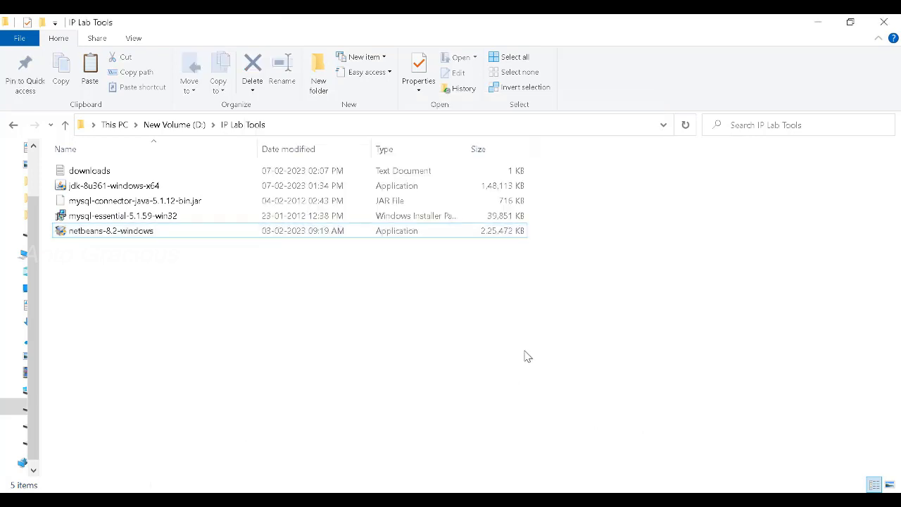
pyautogui.rightClick(524, 290)
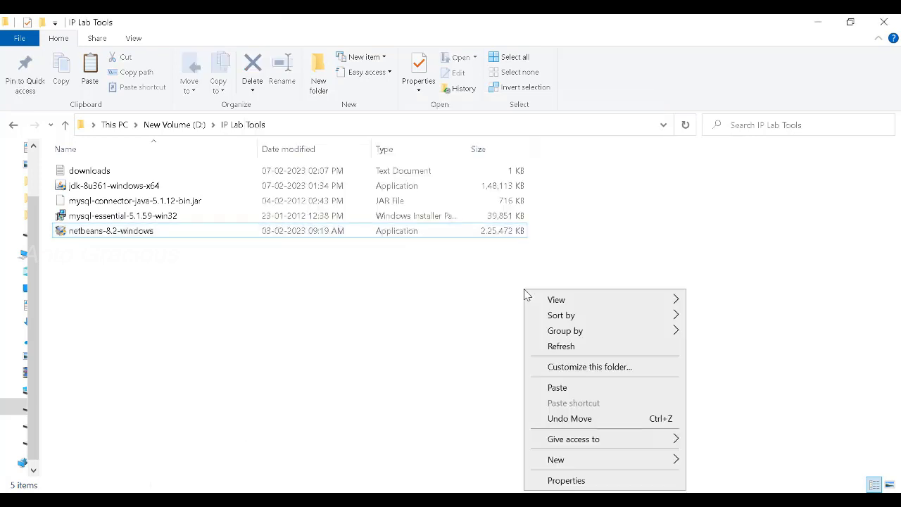
pyautogui.click(550, 347)
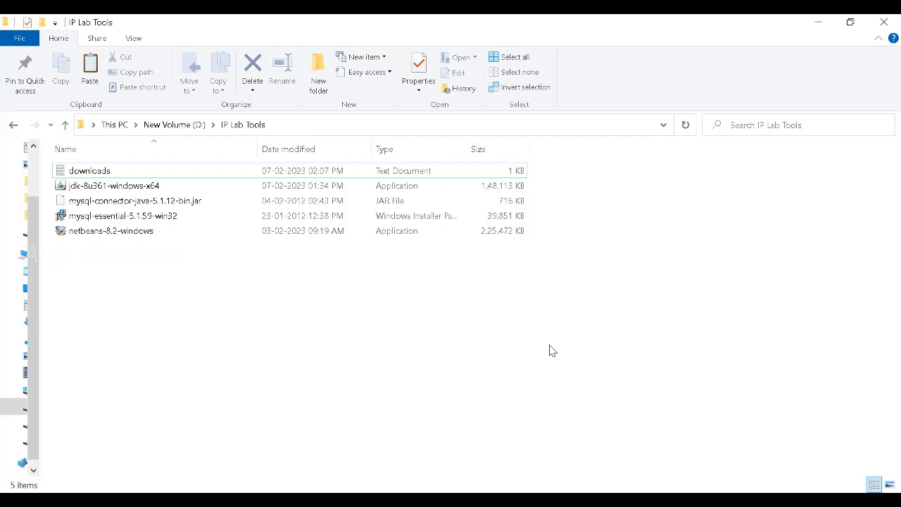
# Step: Find the newly installed NetBeans folder among the Windows apps and launch NetBeans IDE 8.2
pyautogui.click(9, 500)
pyautogui.scroll(-10, 97, 416)
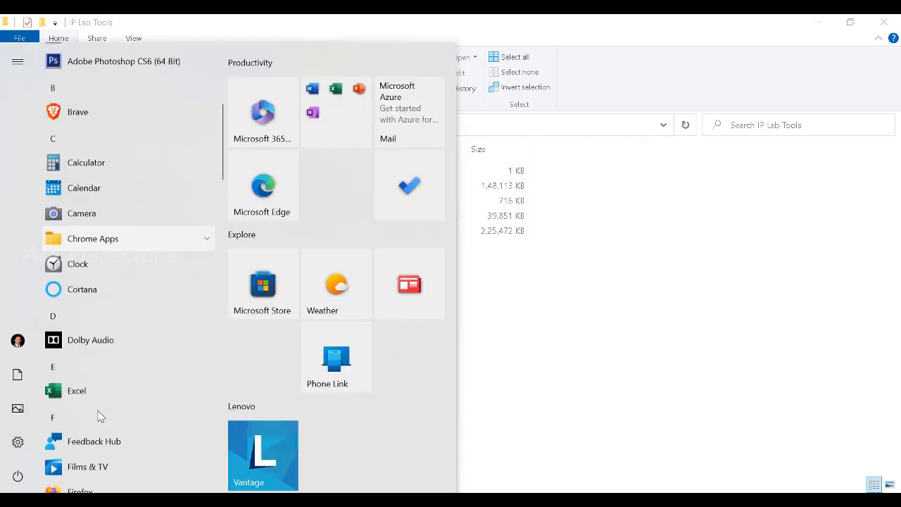
pyautogui.scroll(-12, 98, 416)
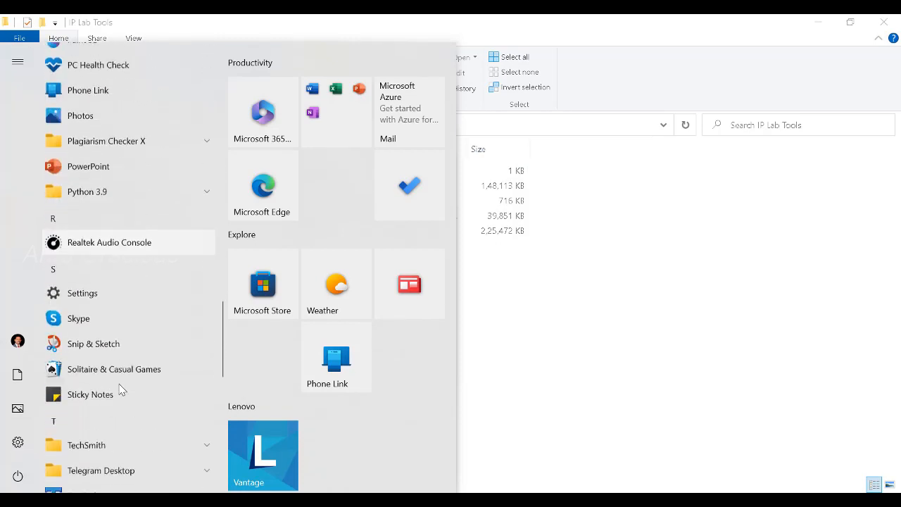
pyautogui.scroll(4, 120, 389)
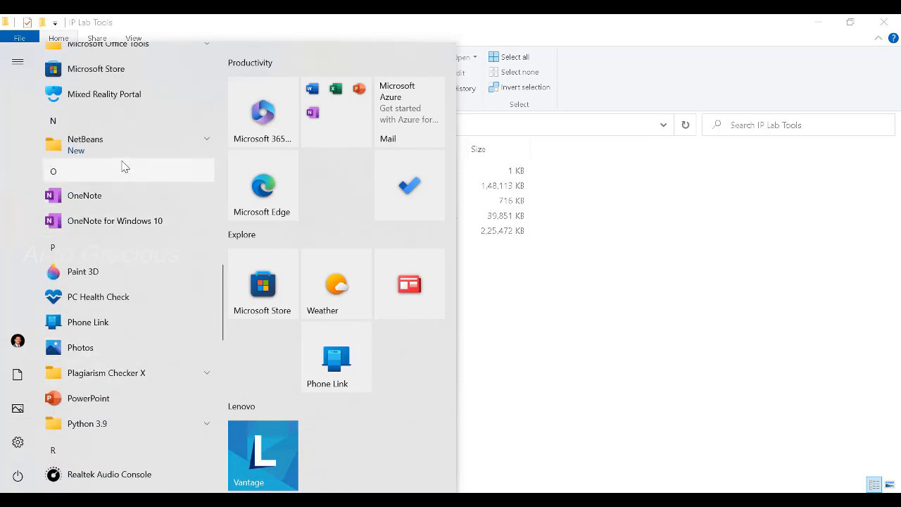
pyautogui.click(121, 148)
pyautogui.click(118, 174)
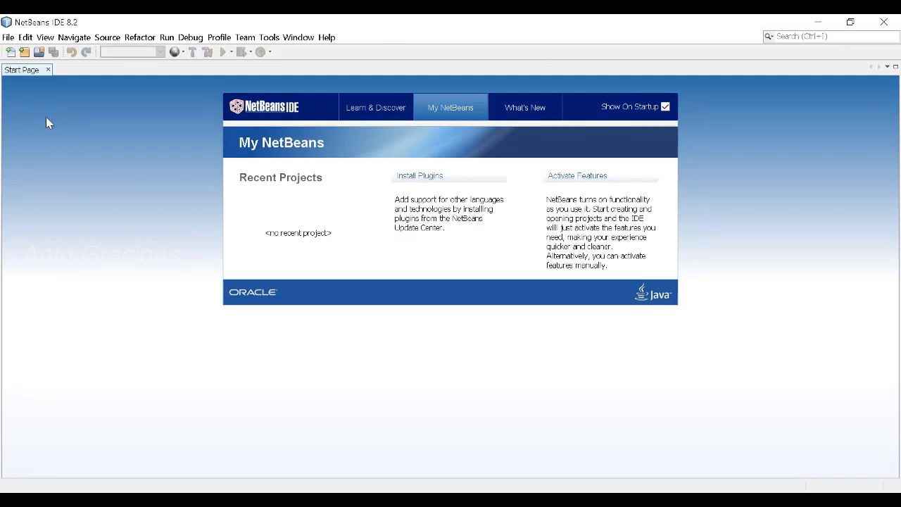
# Step: Start a new Java Web project of type Web Application, keeping the default name WebApplication1 and its default location
pyautogui.click(9, 38)
pyautogui.click(39, 51)
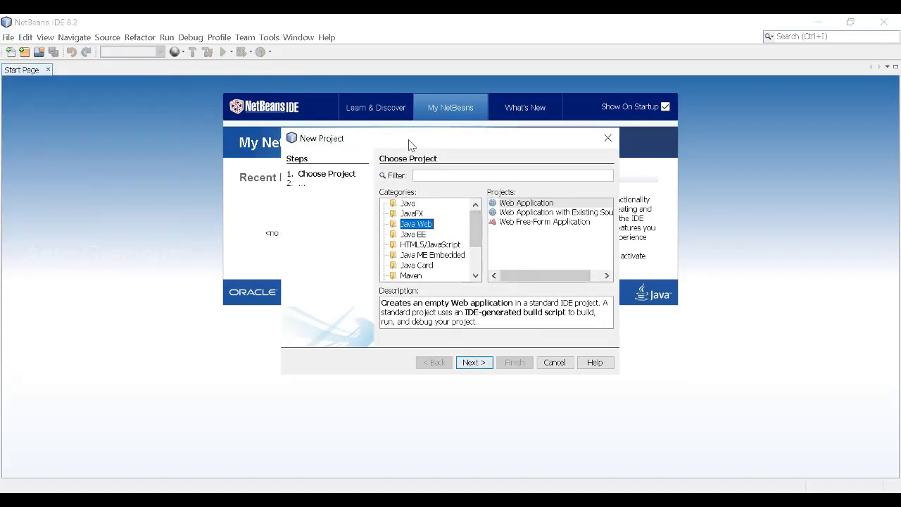
pyautogui.click(542, 206)
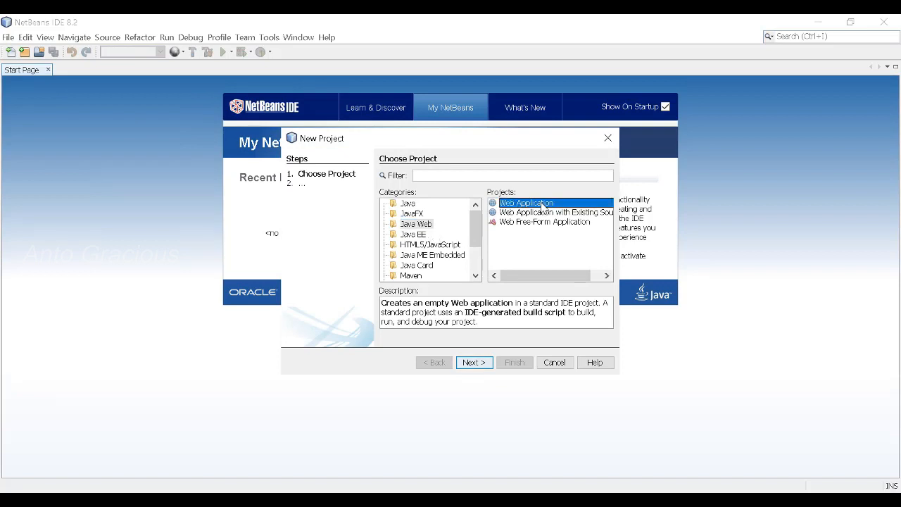
pyautogui.click(487, 369)
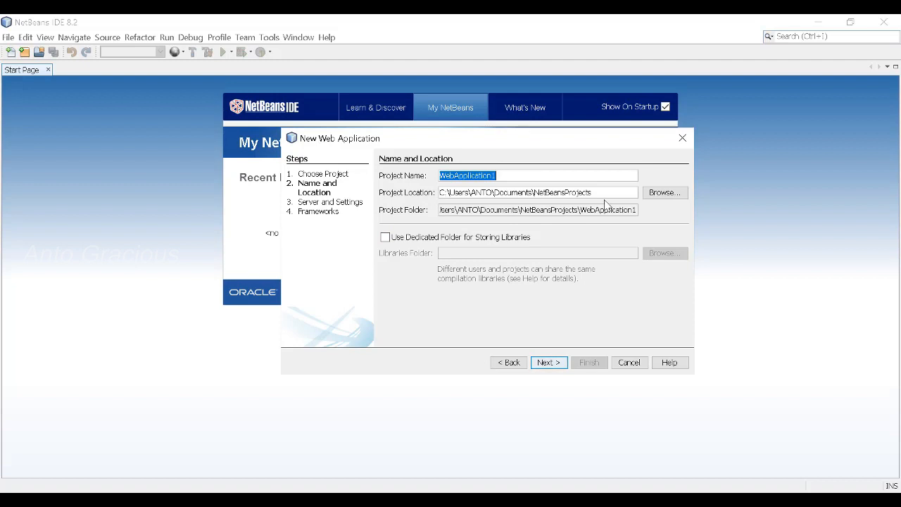
pyautogui.click(556, 365)
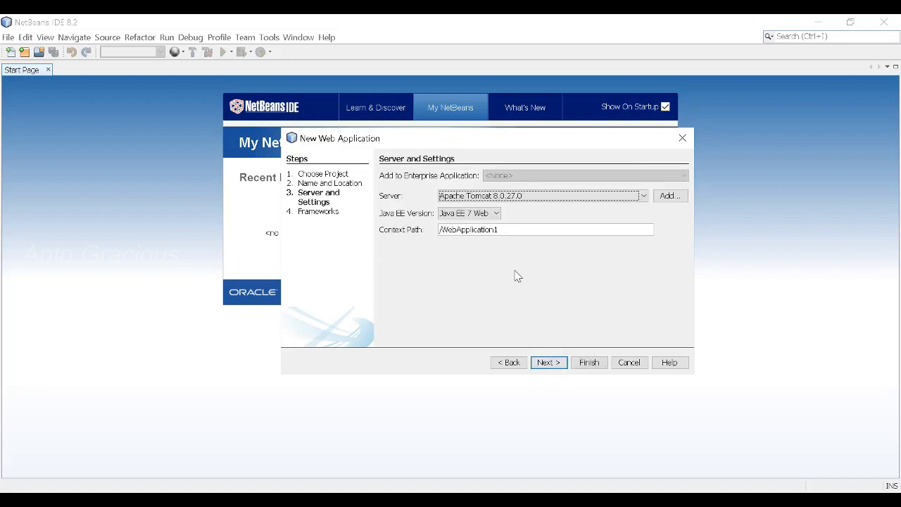
# Step: Check the available servers and Java EE versions, keep Apache Tomcat 8.0.27.0 with Java EE 7 Web, and continue to the framework selection
pyautogui.click(516, 198)
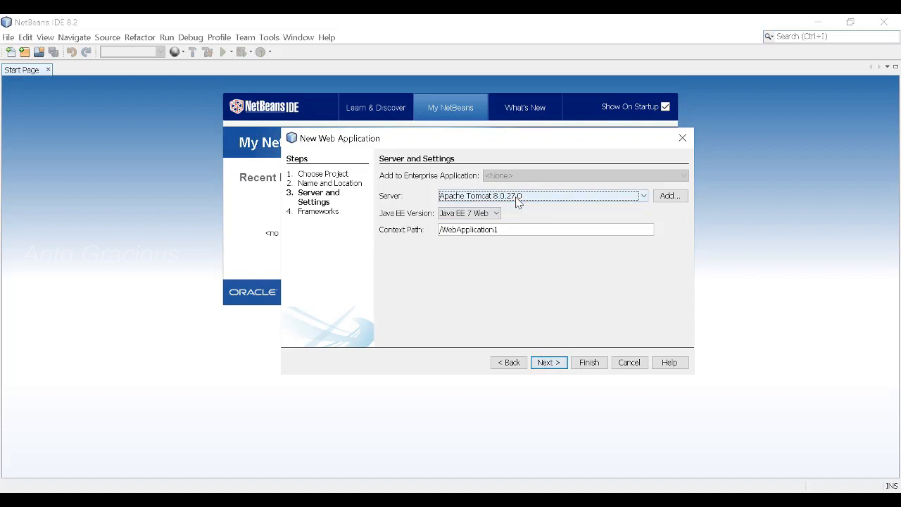
pyautogui.click(493, 212)
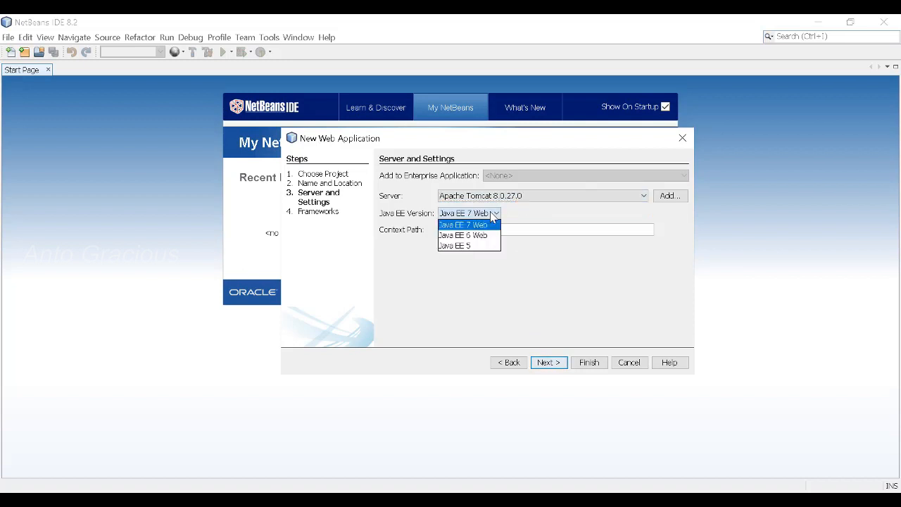
pyautogui.click(492, 216)
pyautogui.click(540, 197)
pyautogui.click(541, 207)
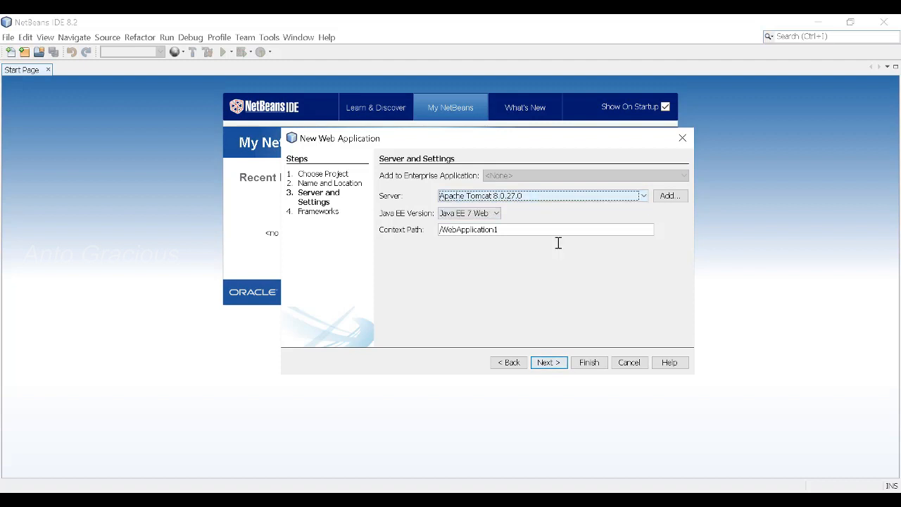
pyautogui.click(557, 363)
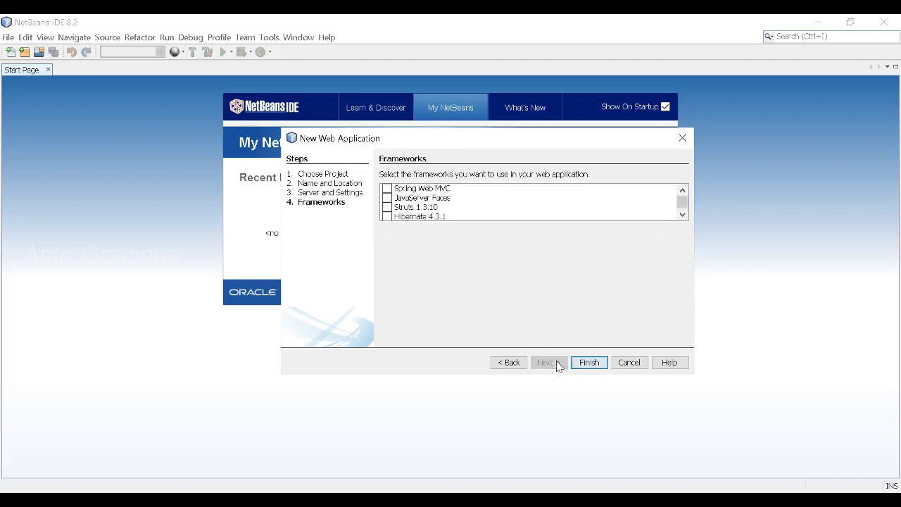
# Step: Return to the server settings and view the server types that can be added, without adding one
pyautogui.click(511, 362)
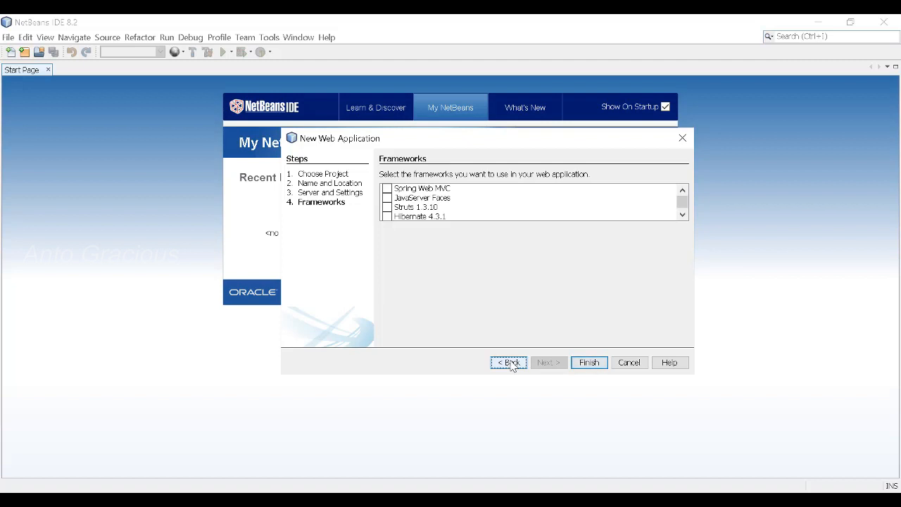
pyautogui.click(680, 198)
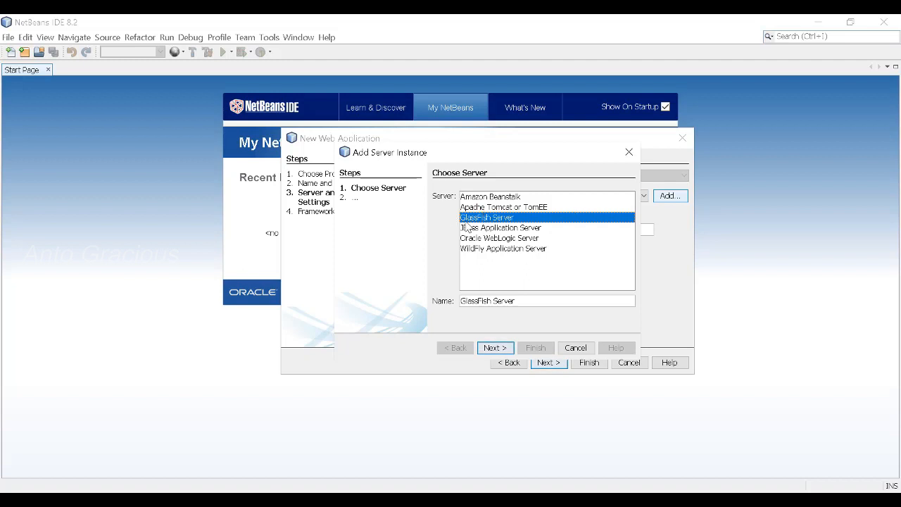
pyautogui.click(576, 347)
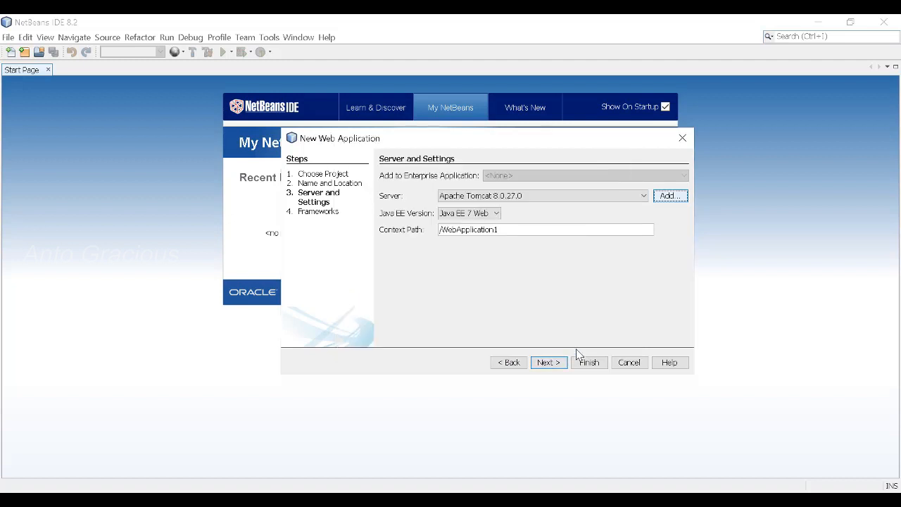
# Step: Keep Apache Tomcat 8.0.27.0 as the server, select no frameworks, and finish creating the web application project
pyautogui.click(527, 197)
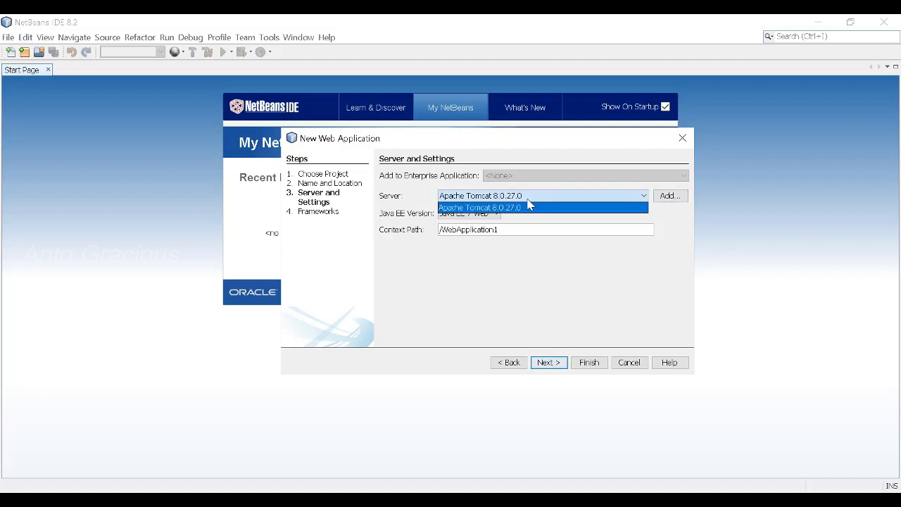
pyautogui.click(530, 205)
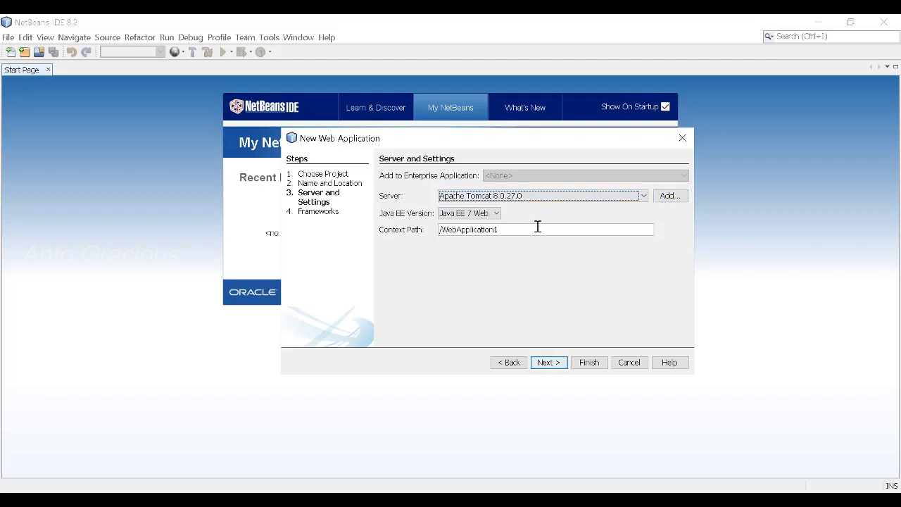
pyautogui.click(548, 363)
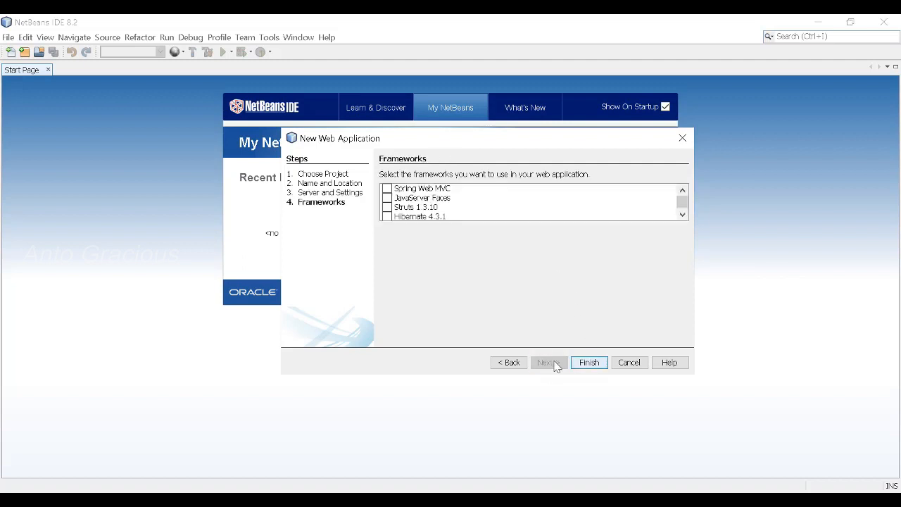
pyautogui.click(584, 363)
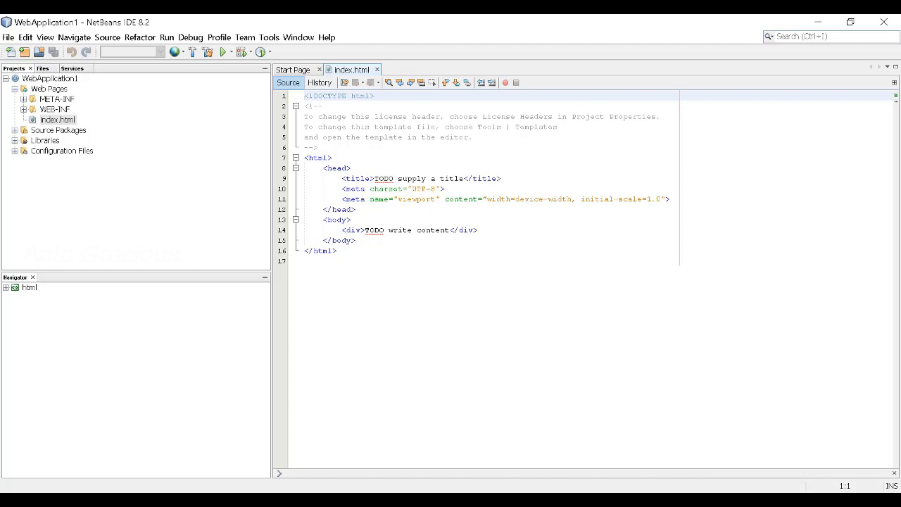
pyautogui.click(384, 258)
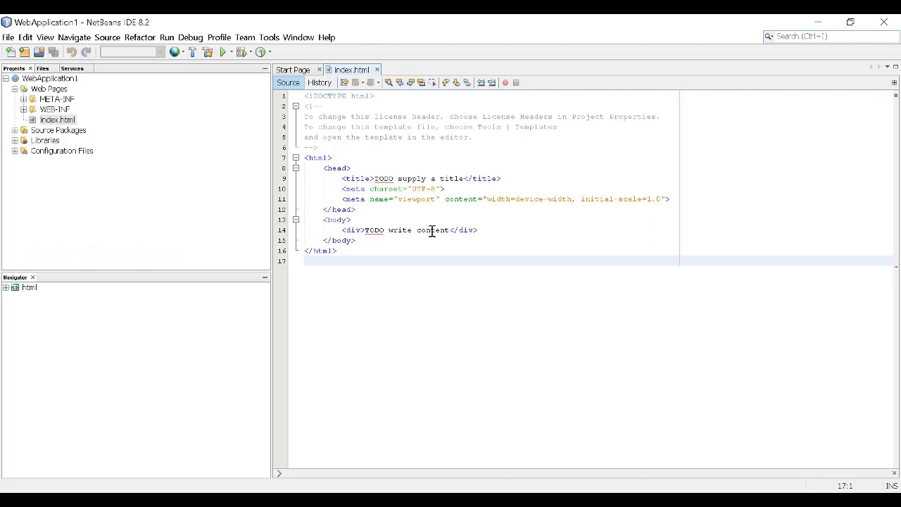
pyautogui.click(396, 212)
pyautogui.click(410, 257)
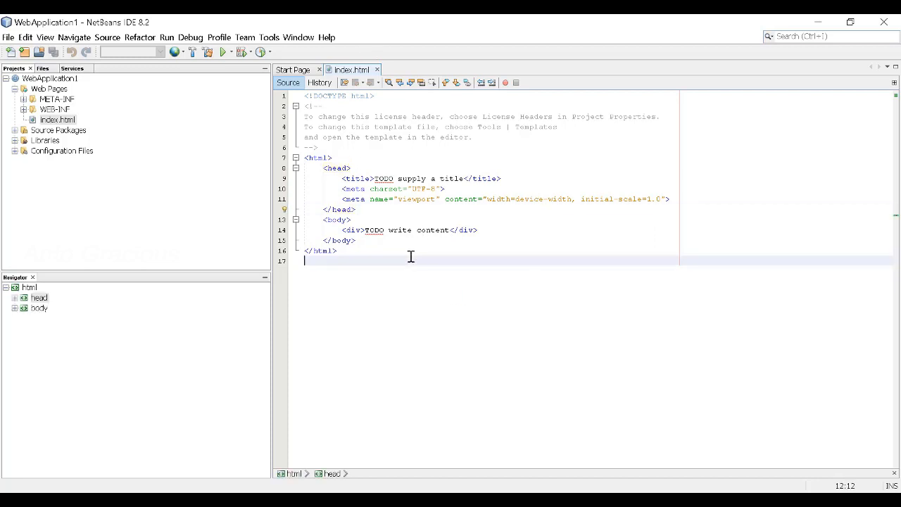
pyautogui.click(488, 229)
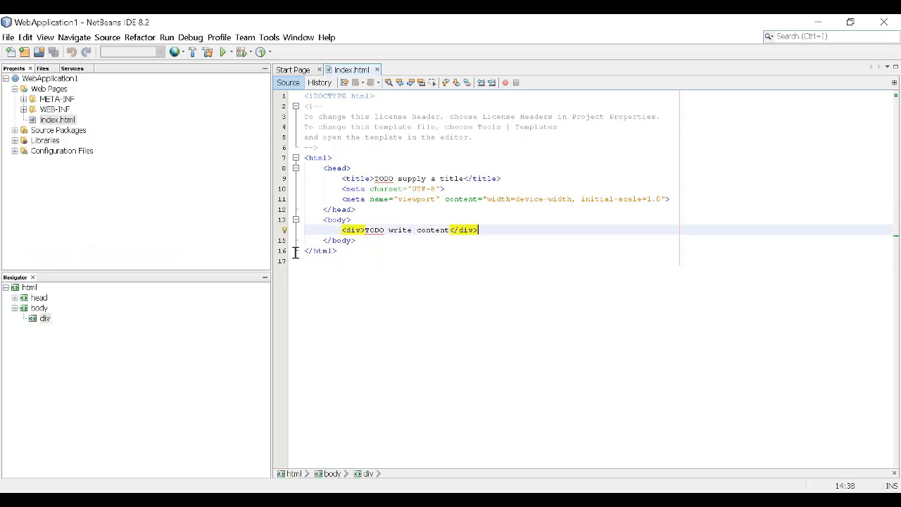
# Step: Run the project and allow NetBeans IDE and the Java Platform SE binary through the firewall on private and public networks
pyautogui.click(223, 54)
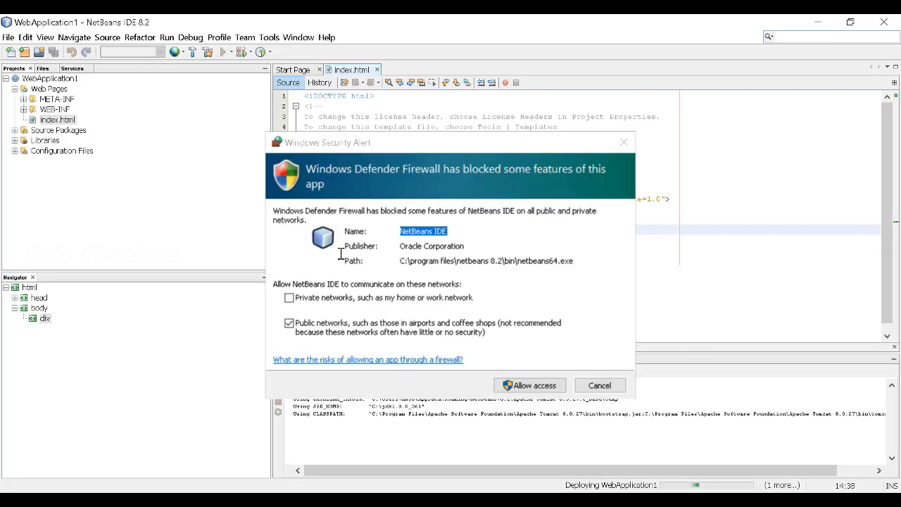
pyautogui.click(318, 301)
pyautogui.click(523, 387)
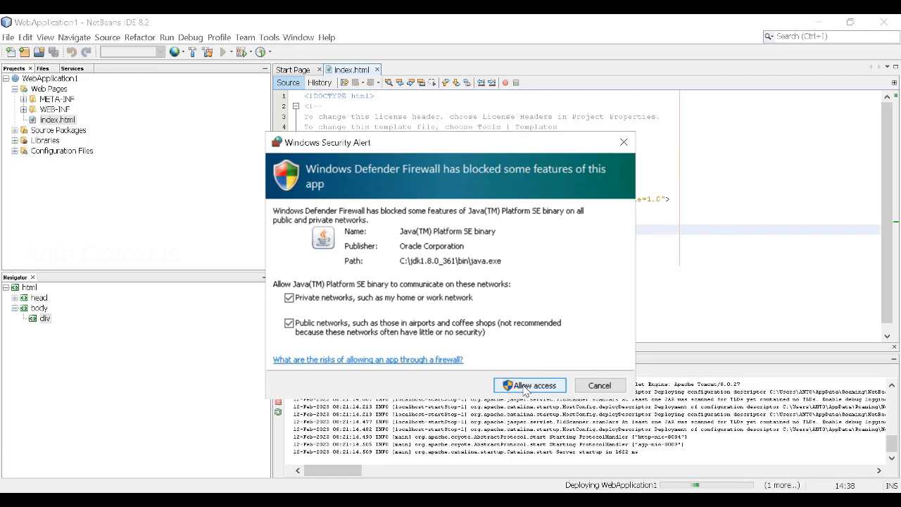
pyautogui.click(526, 385)
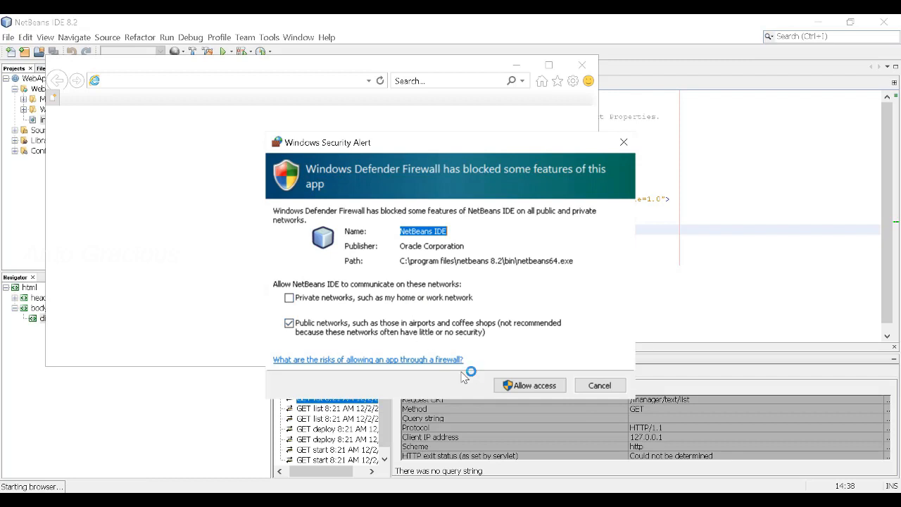
pyautogui.click(336, 300)
pyautogui.click(533, 387)
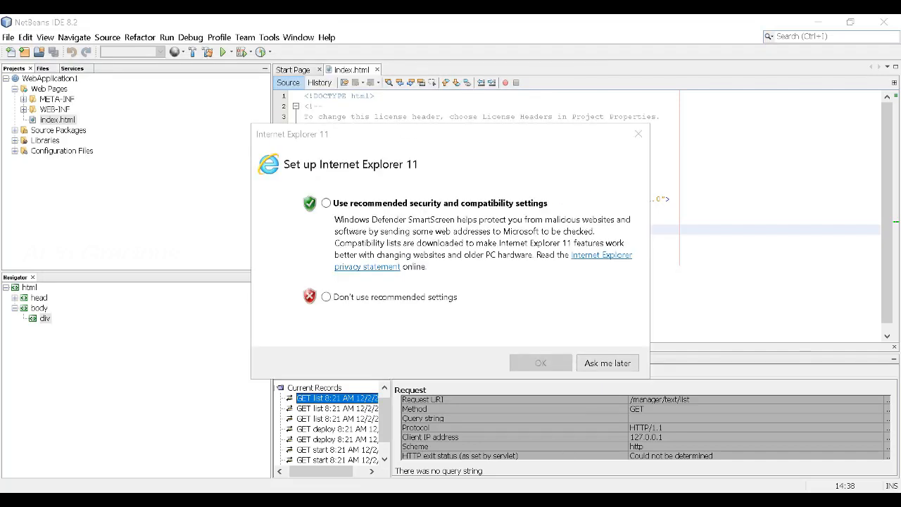
# Step: Set up Internet Explorer 11 without the recommended settings and dismiss its out-of-support notice on the WebApplication1 page
pyautogui.click(327, 297)
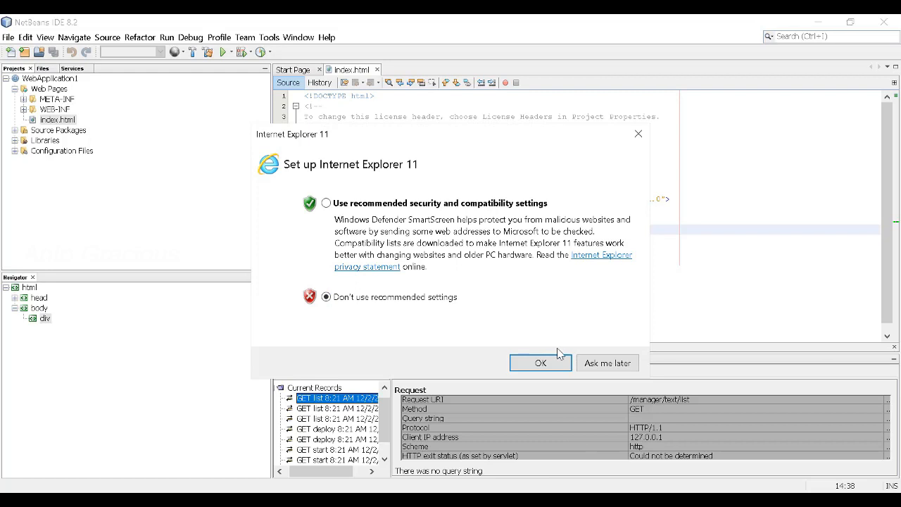
pyautogui.click(541, 363)
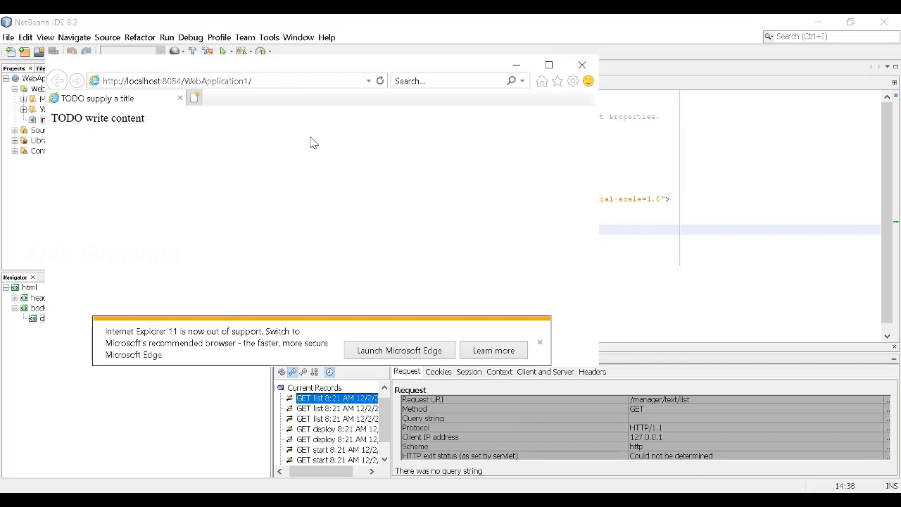
pyautogui.click(540, 343)
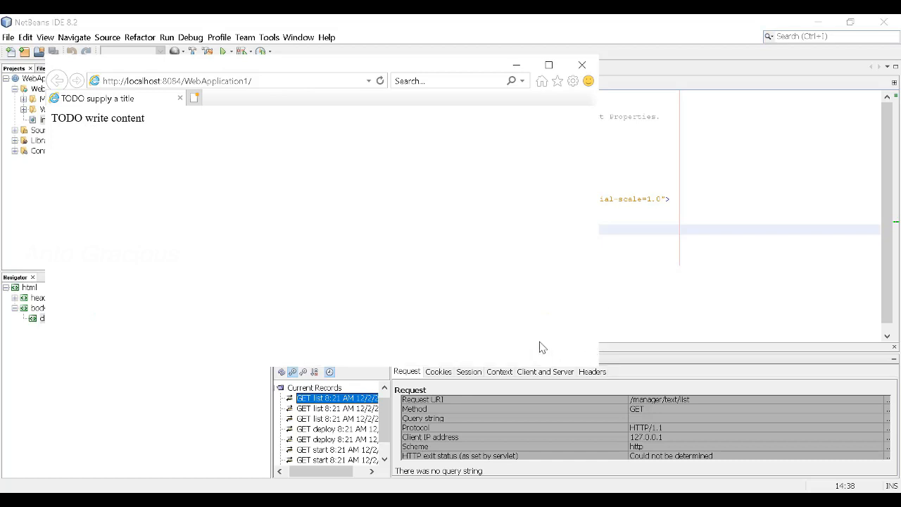